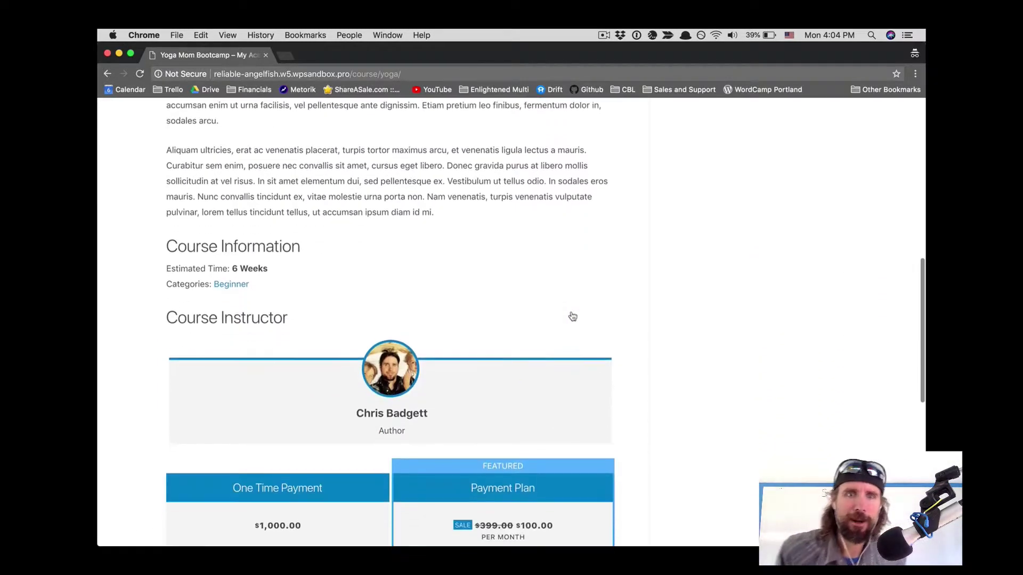
scroll(572, 316, down, 6)
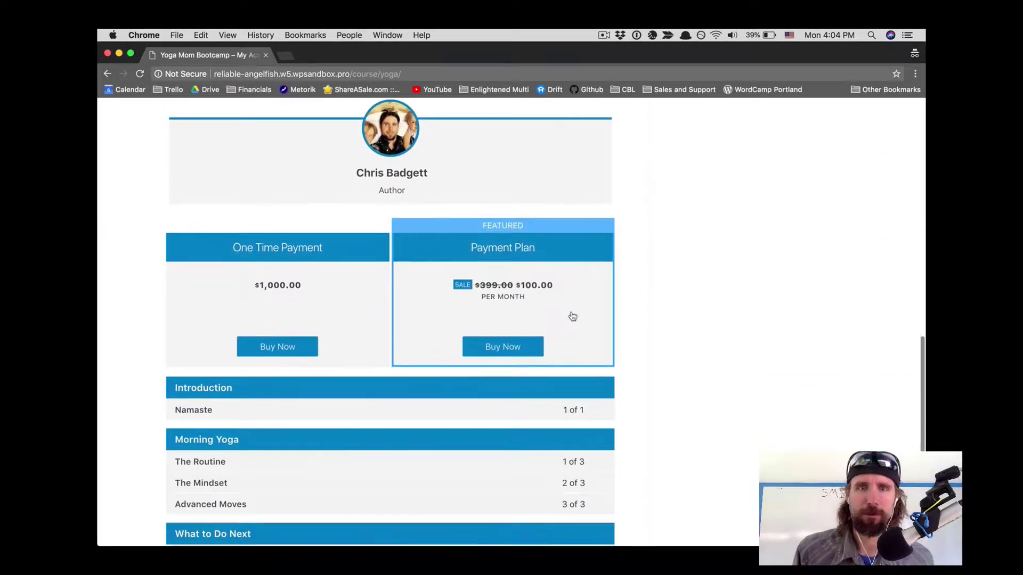
Step: Choose the One Time Payment plan and enter the new student's username, name and email
click(306, 349)
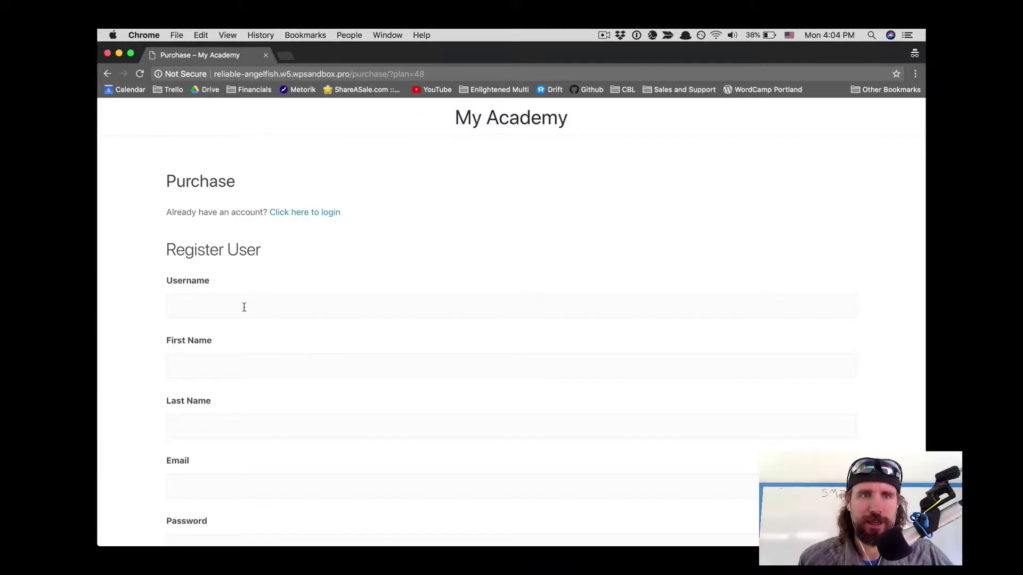
click(244, 308)
text(martha)
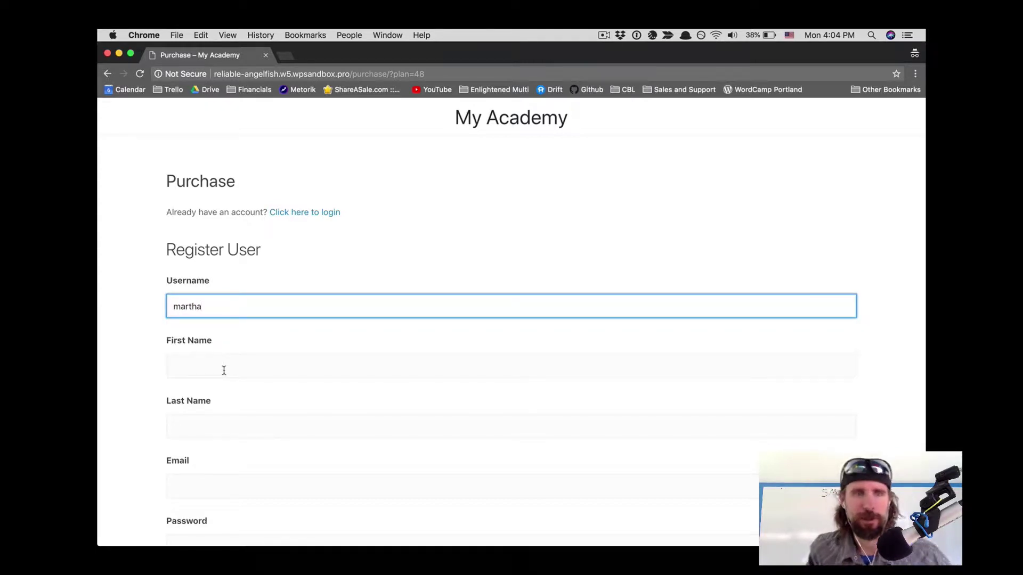
click(224, 371)
text(Martha)
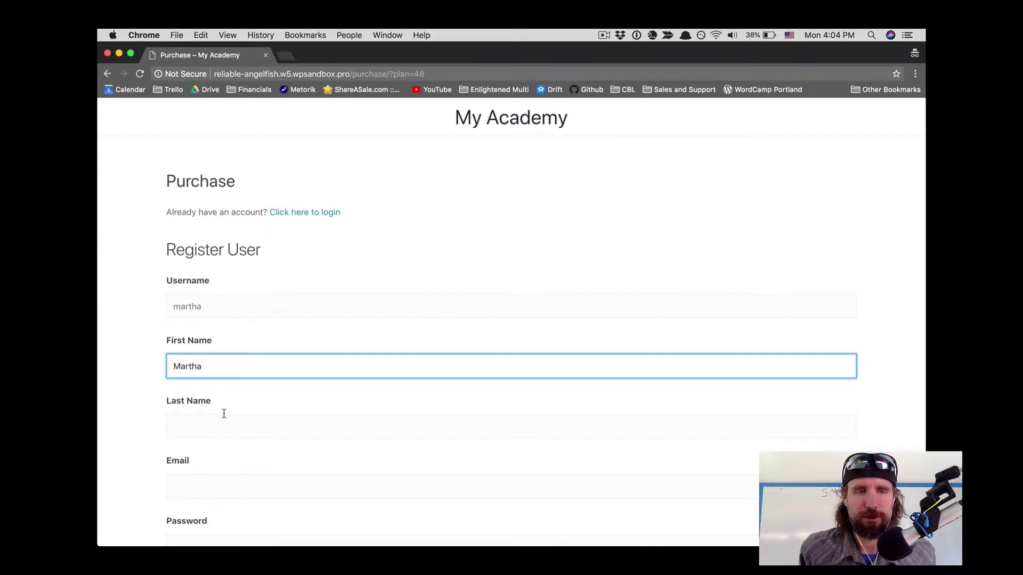
click(224, 414)
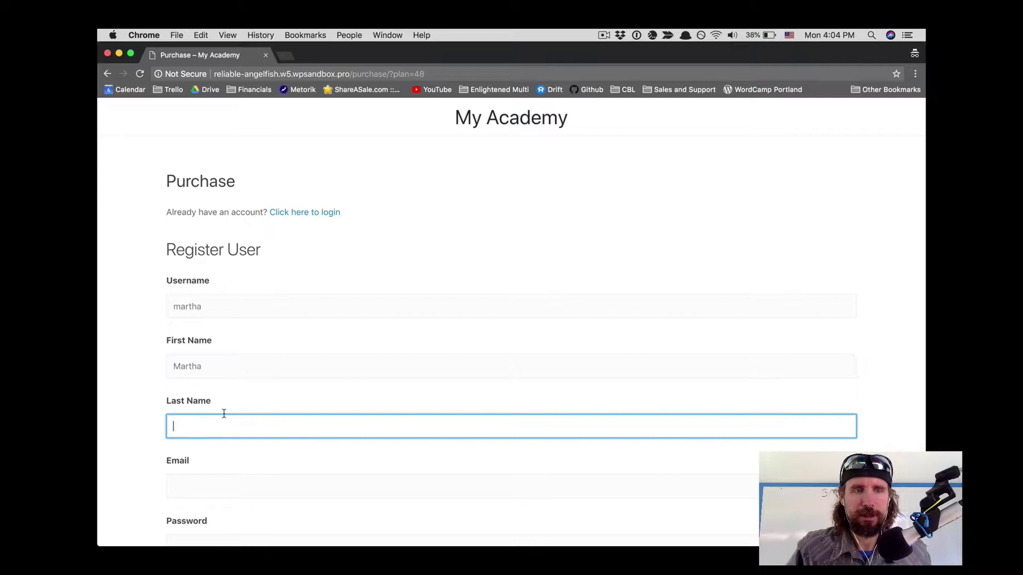
click(221, 478)
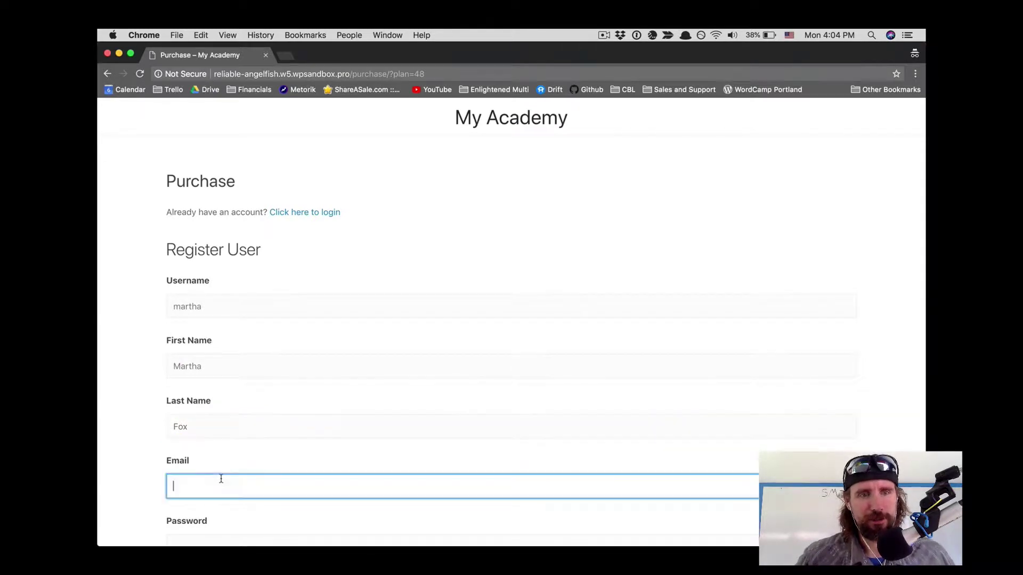
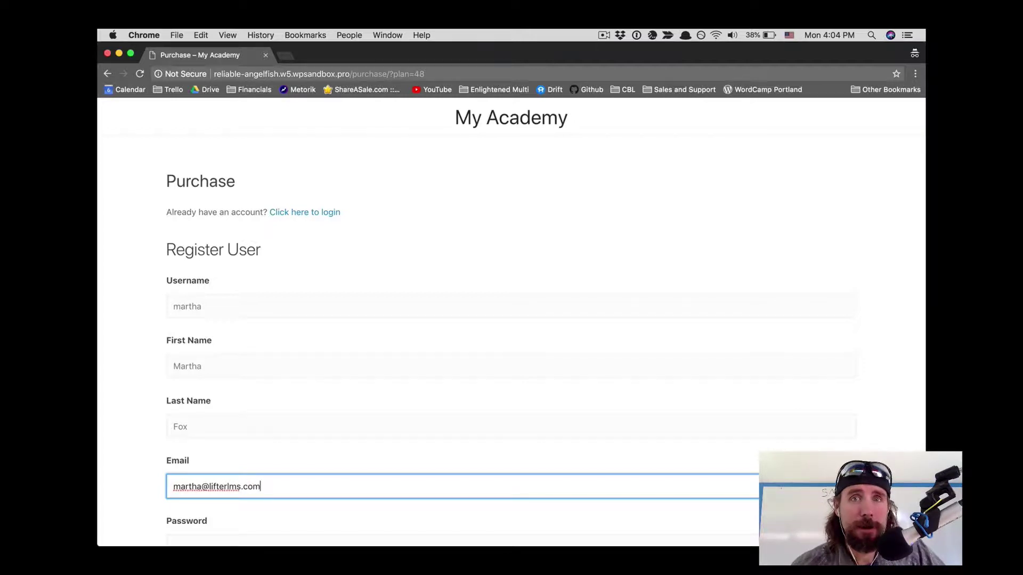
Step: Set and confirm the account password and answer One for number of children
scroll(211, 444, down, 4)
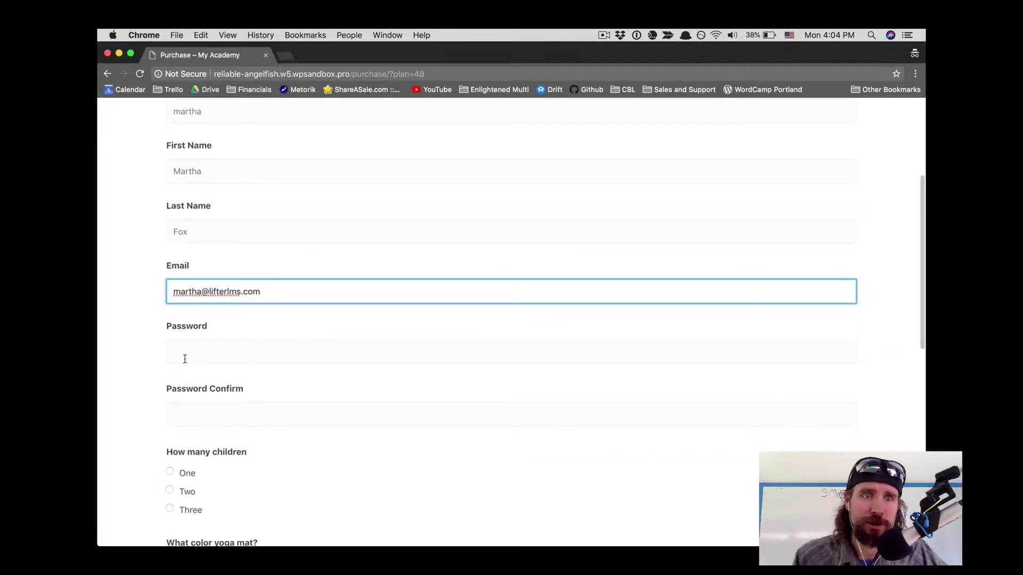
click(184, 353)
text(p)
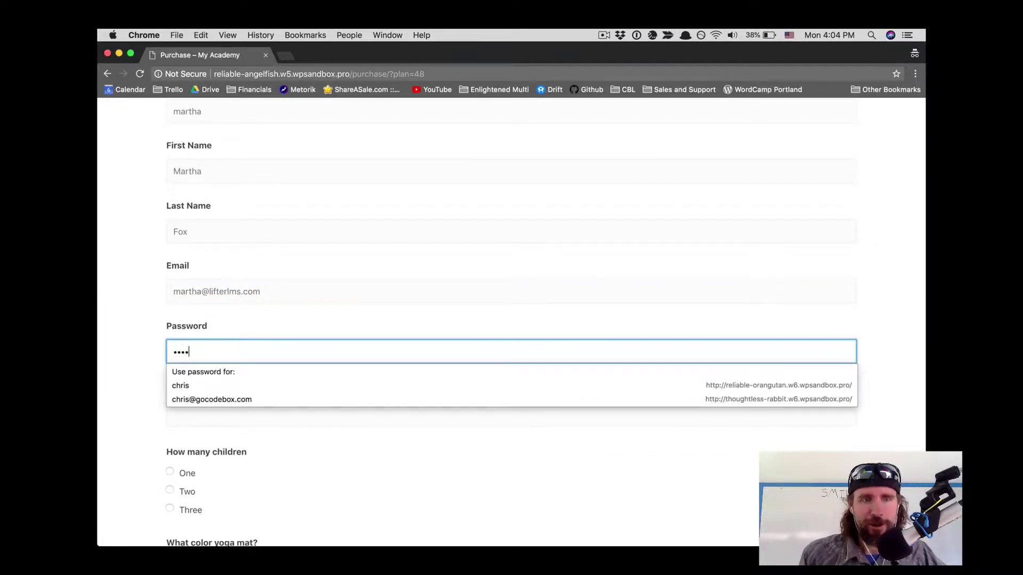
click(187, 407)
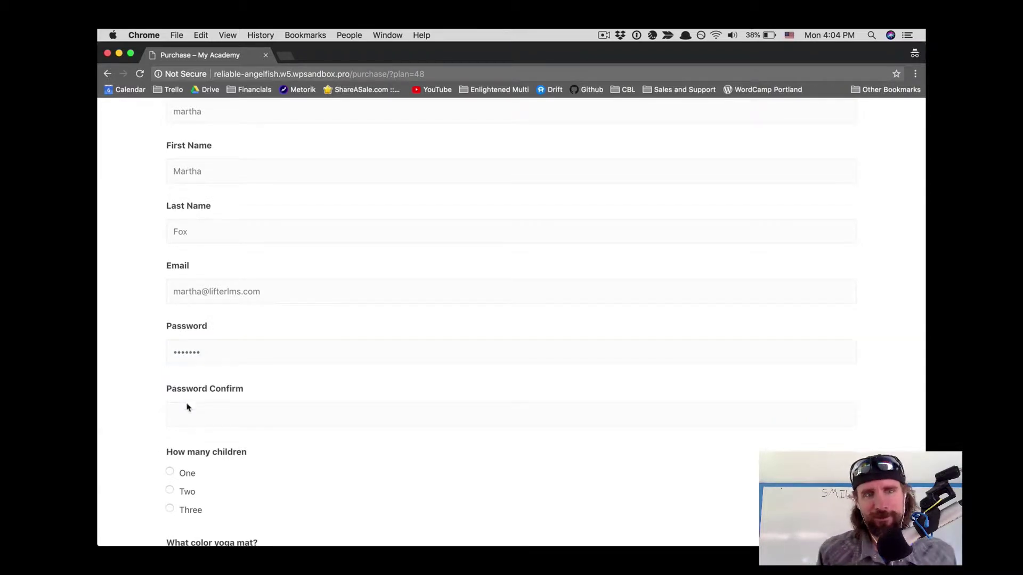
text(p)
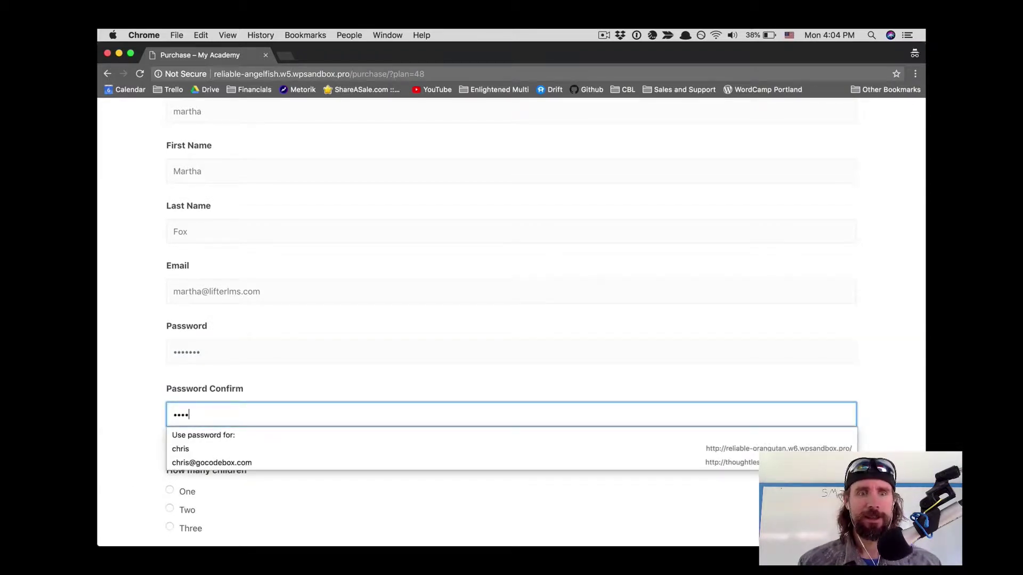
text(d)
click(132, 454)
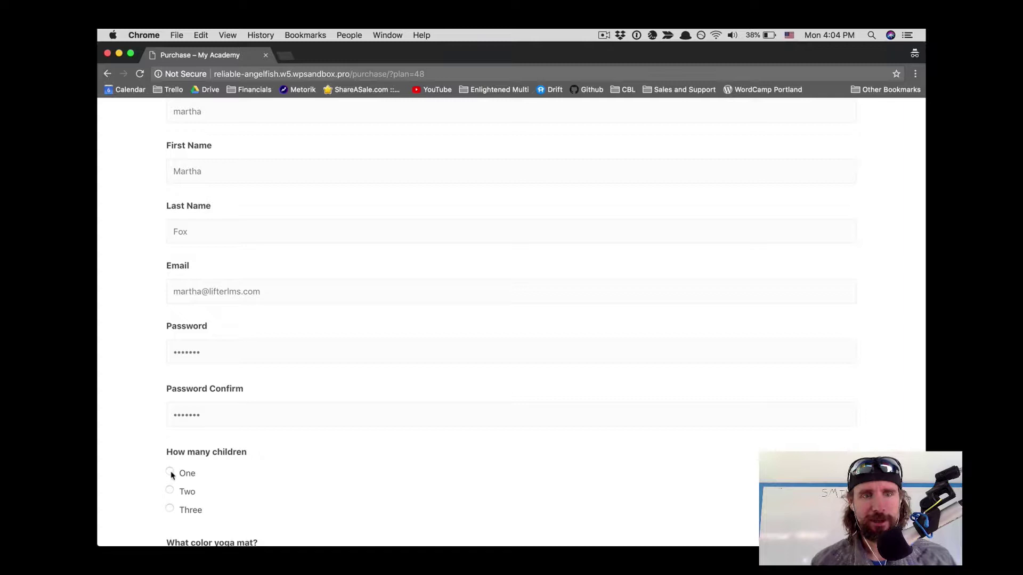
Step: Fill in street address, city, California and zip code, then submit the registration form
scroll(219, 521, down, 5)
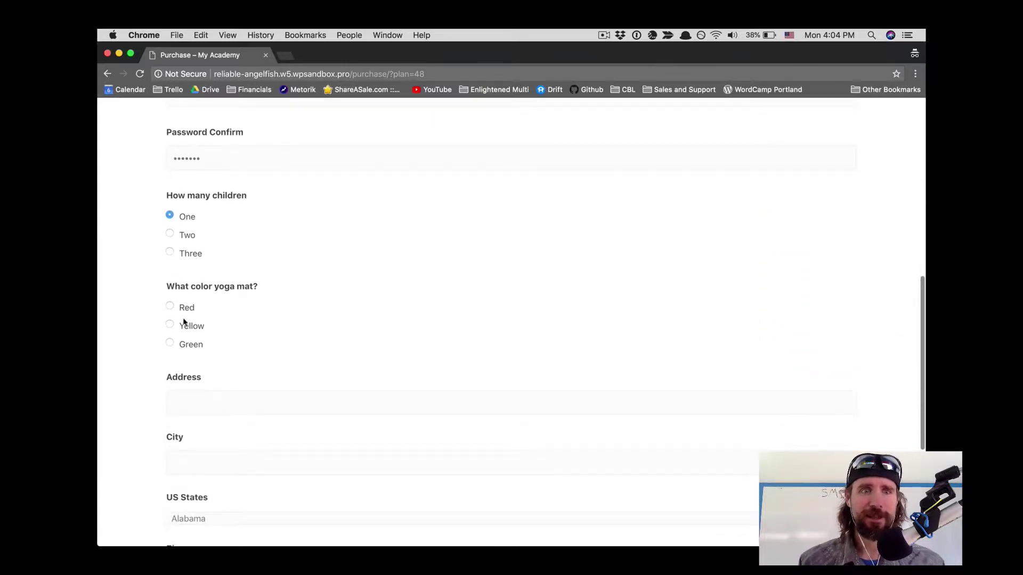
click(185, 403)
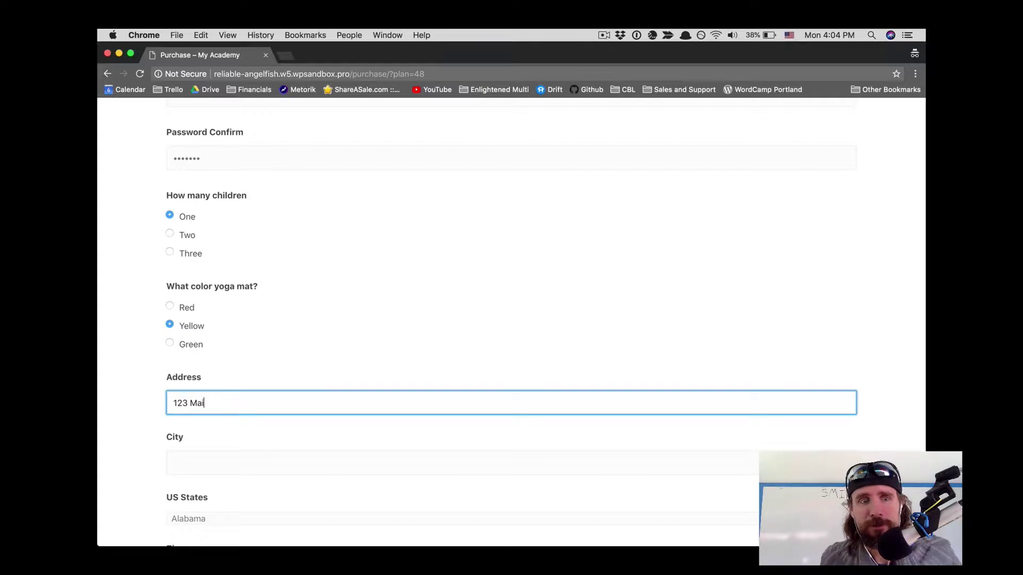
click(185, 457)
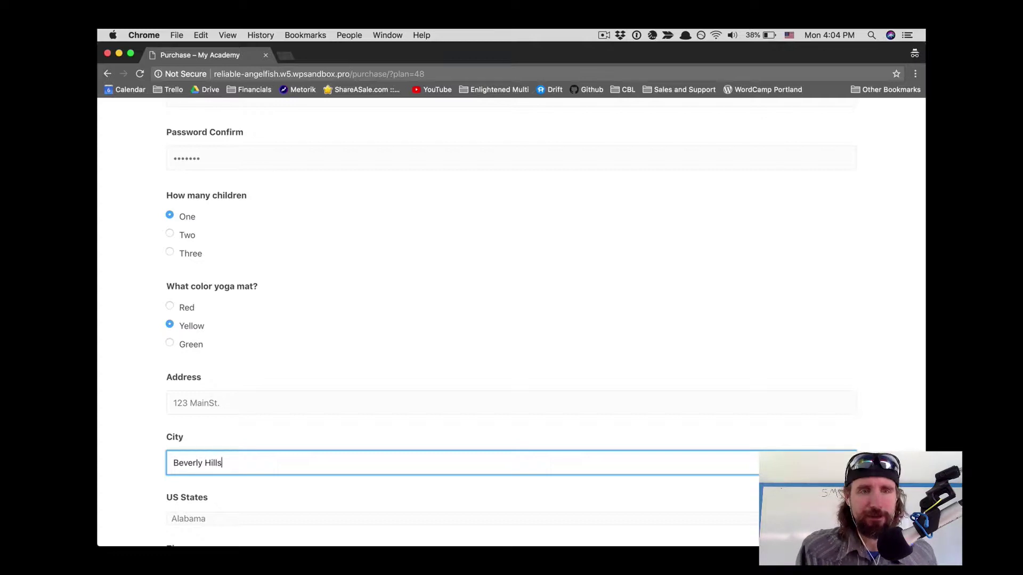
scroll(192, 466, down, 3)
click(204, 401)
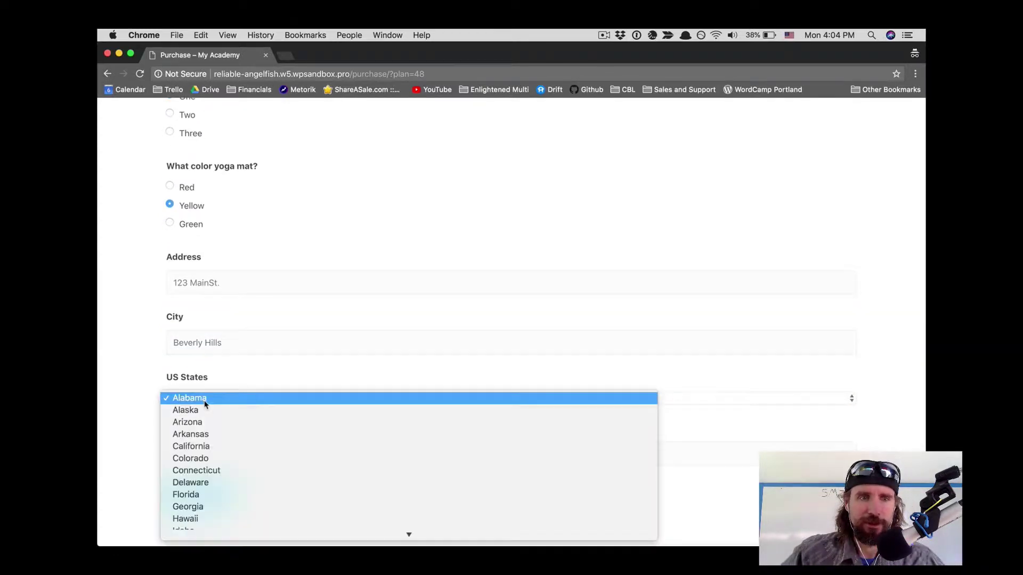
click(202, 448)
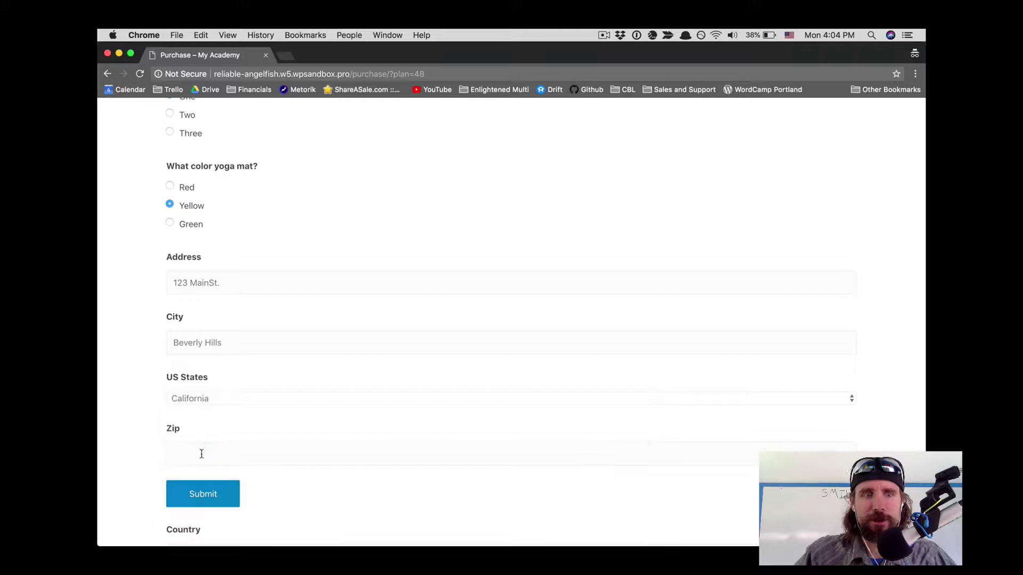
click(197, 452)
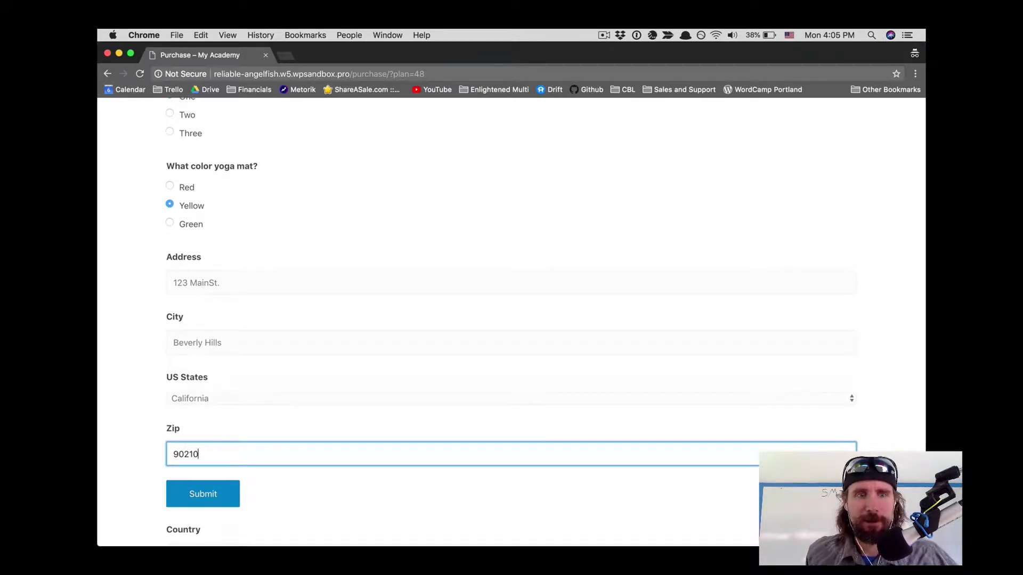
scroll(511, 319, down, 3)
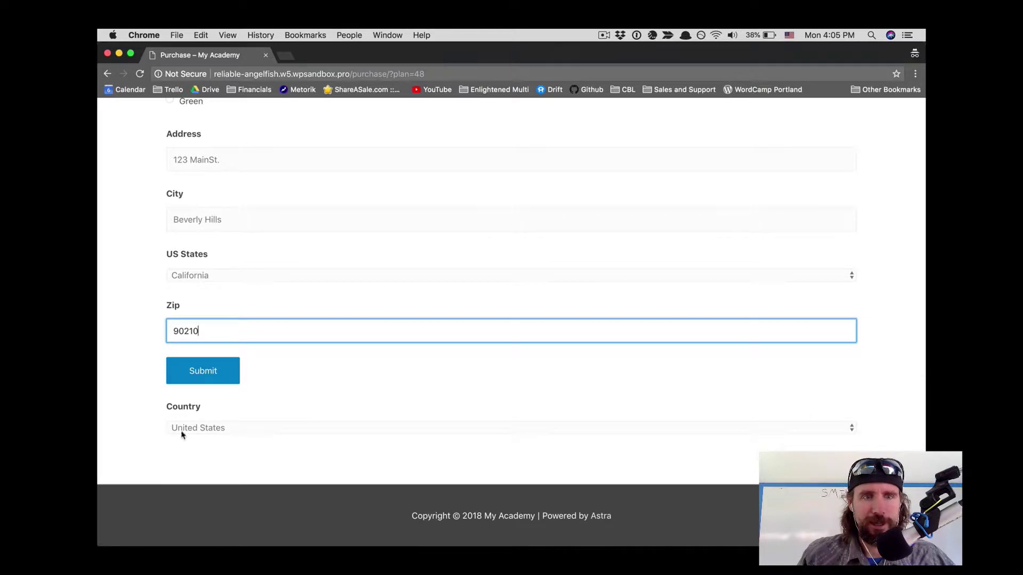
click(228, 374)
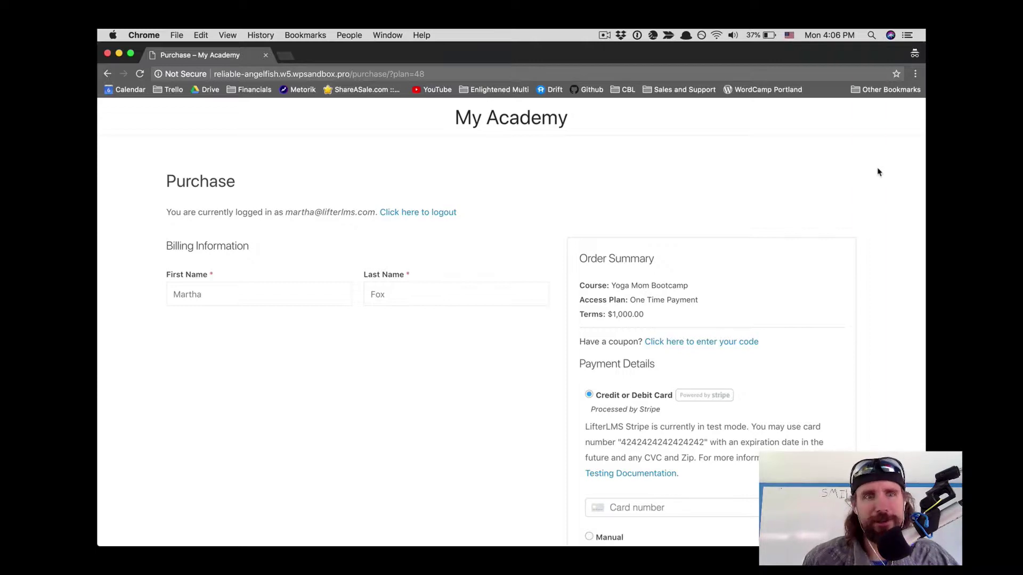
Step: Enter the Stripe 4242 test card details and buy the Yoga Mom Bootcamp course
scroll(879, 172, down, 2)
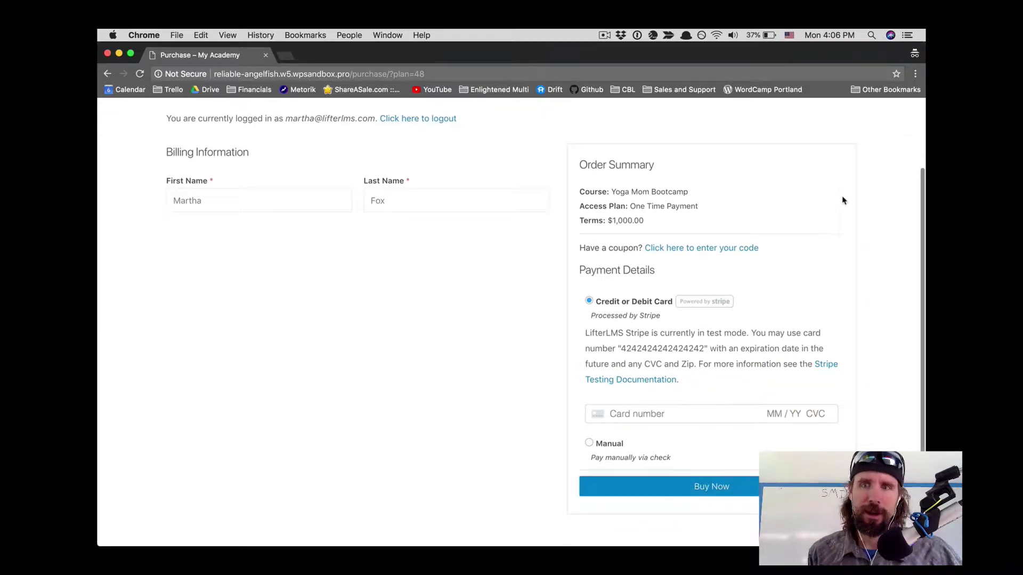
click(657, 411)
text(4242 42)
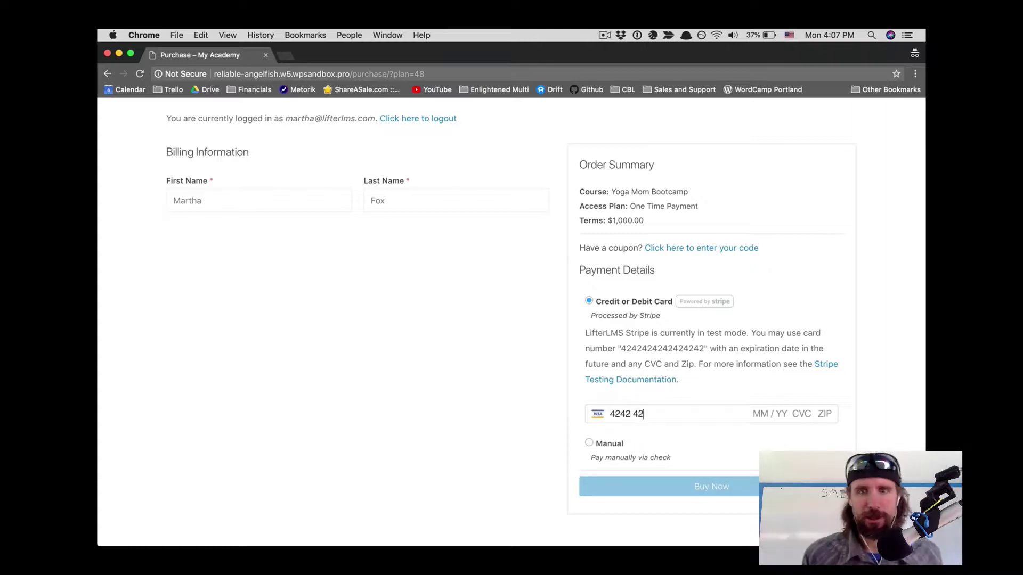
text(42 4242 4242)
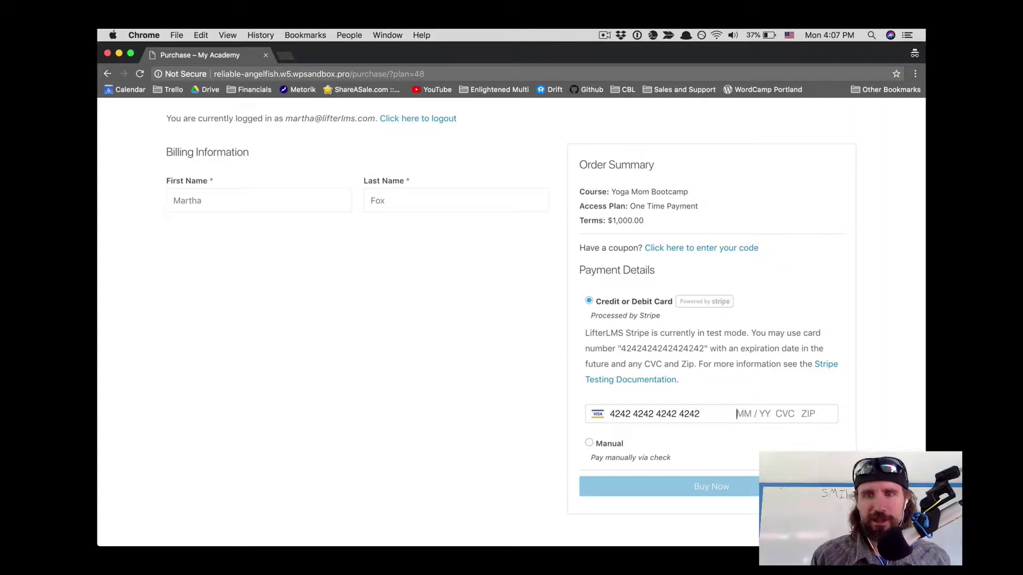
text(11 / )
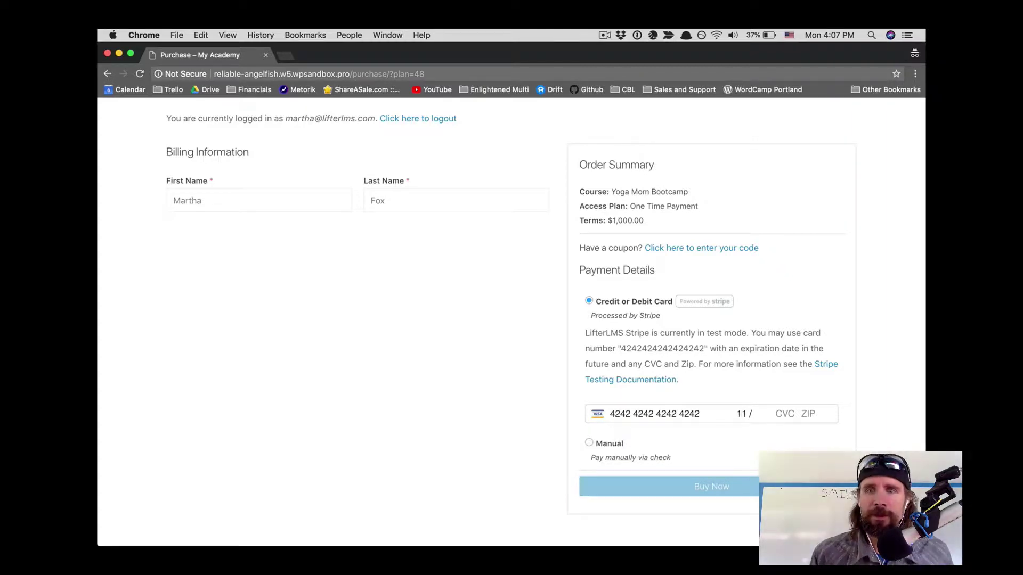
text(19 )
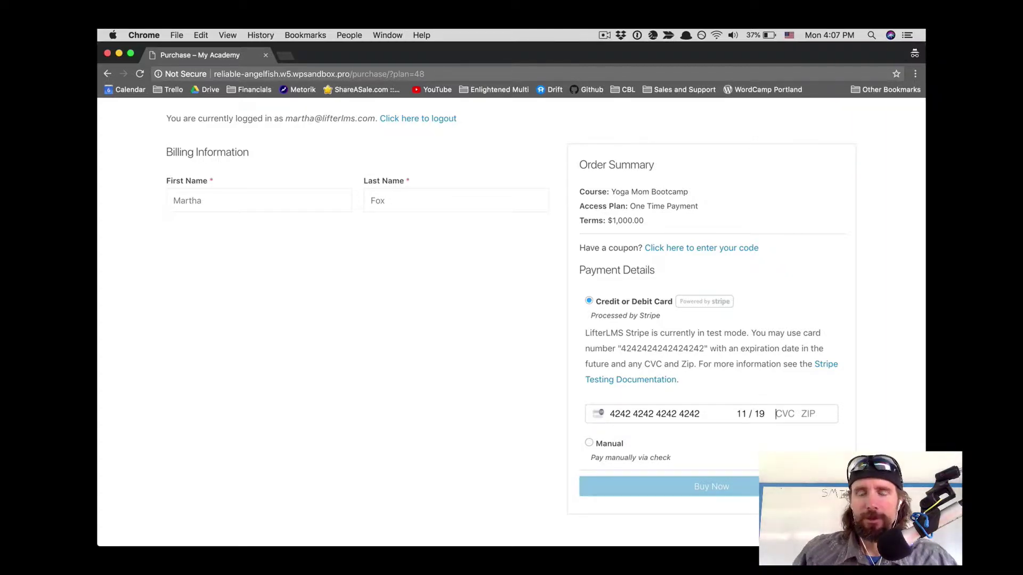
text(123 90)
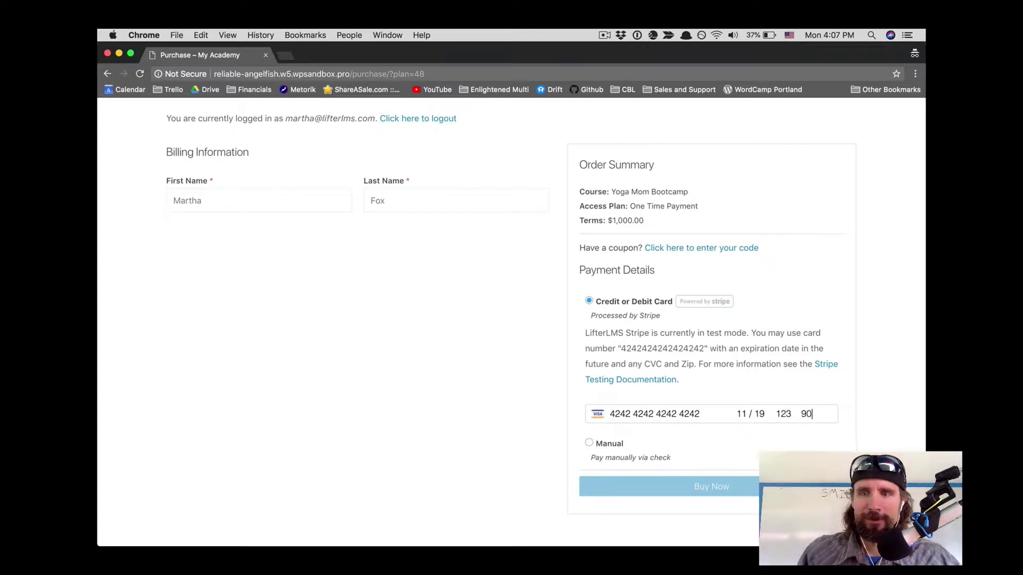
text(210)
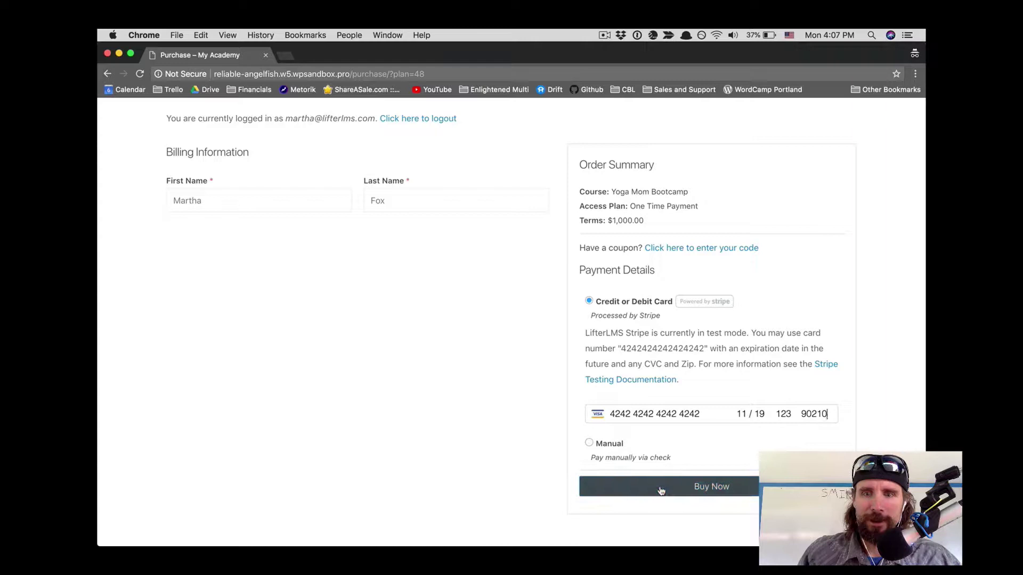
click(659, 485)
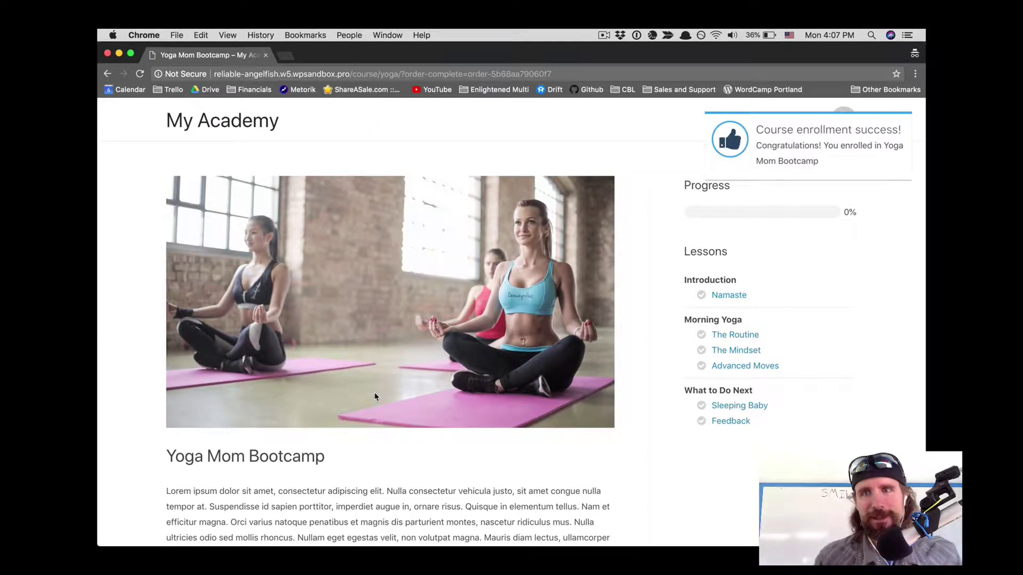
Step: Open the Sleeping Baby lesson and rate flexibility as Seven
scroll(374, 393, down, 4)
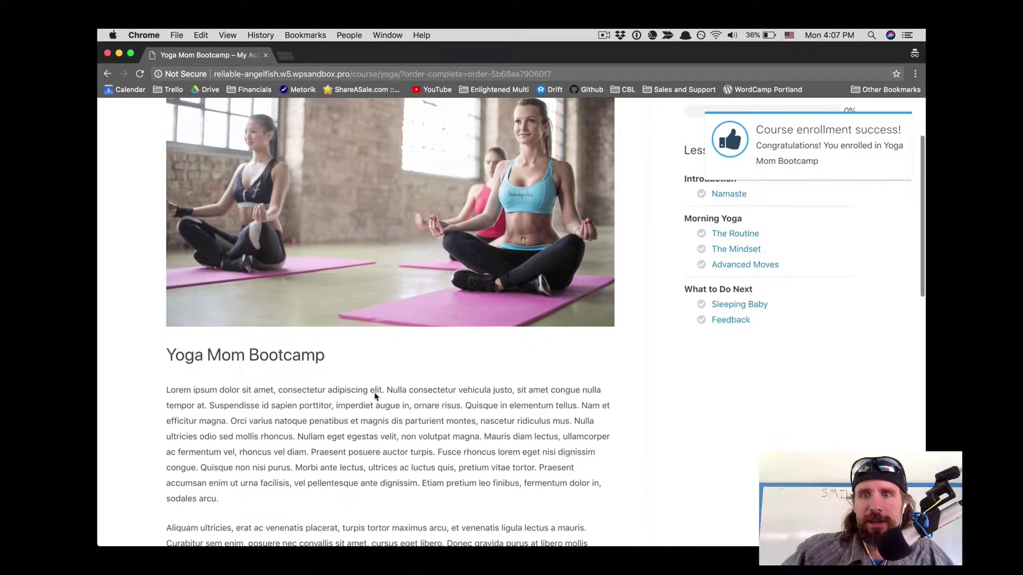
scroll(375, 396, down, 3)
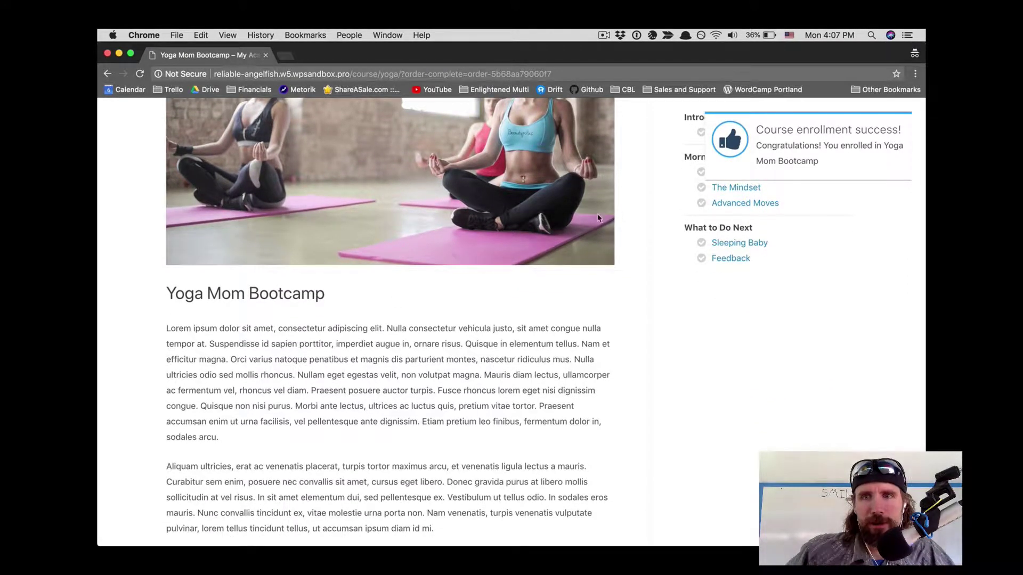
click(729, 244)
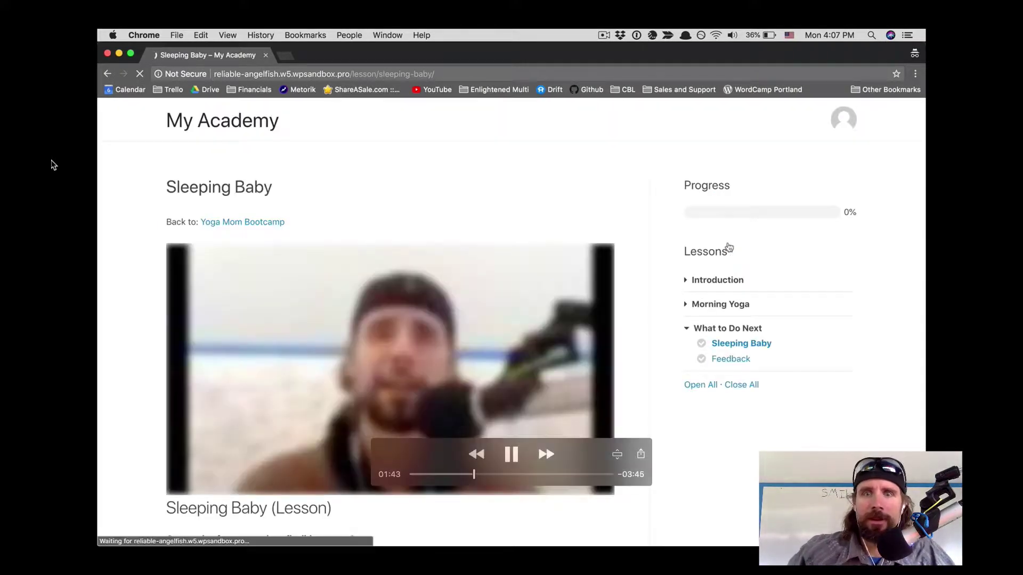
scroll(582, 333, down, 10)
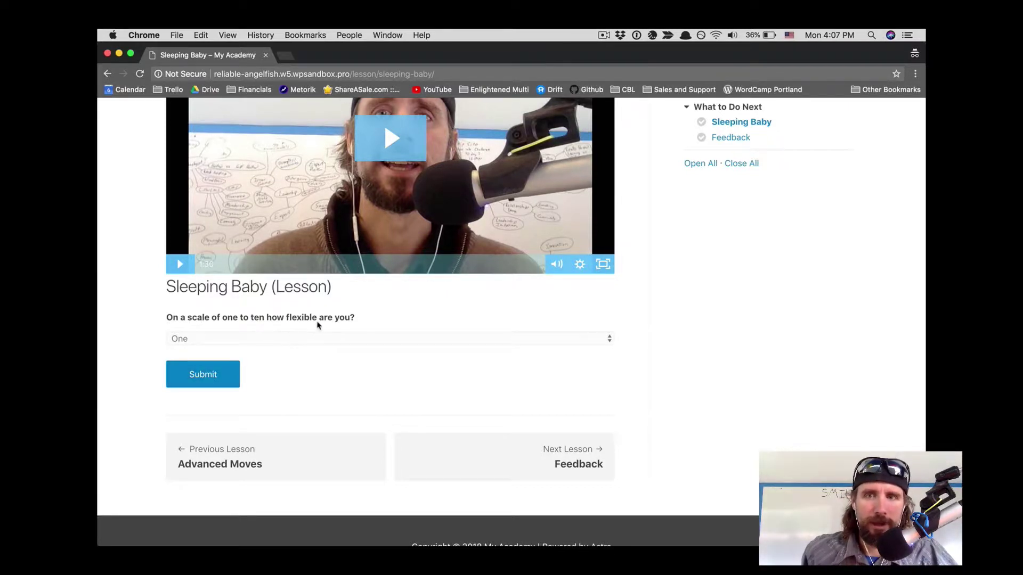
click(564, 340)
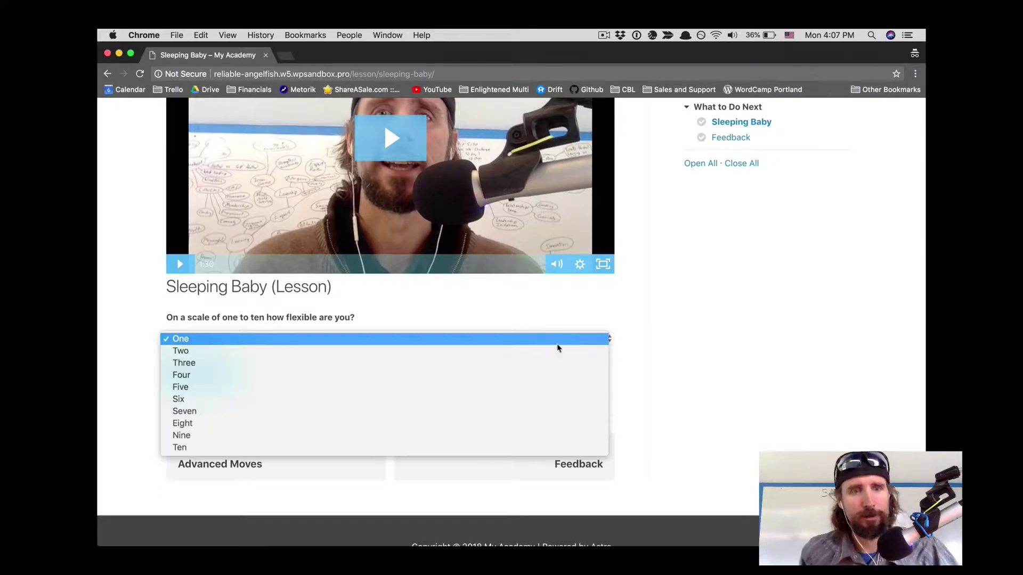
click(543, 413)
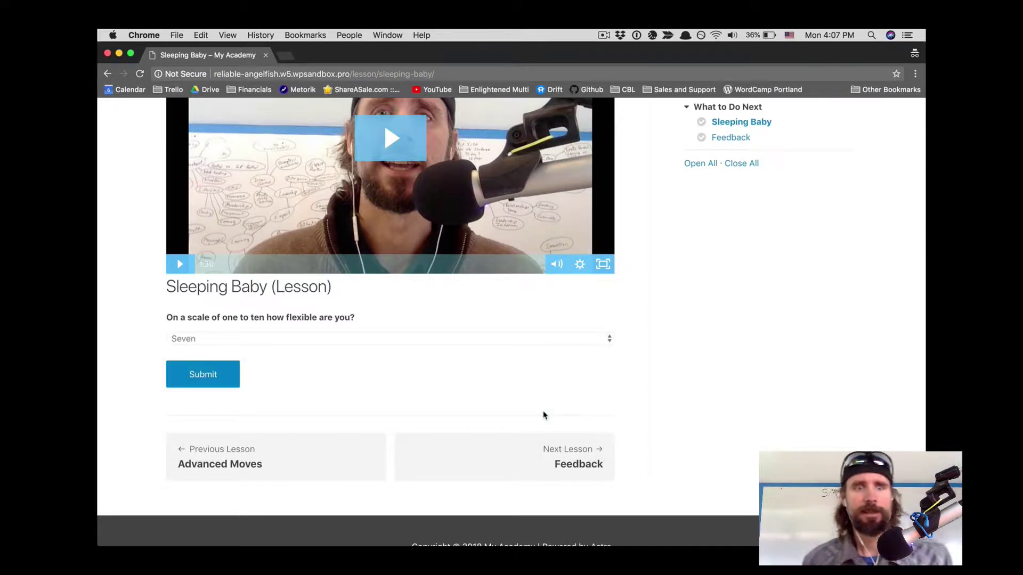
Step: Submit the lesson form and bring up the overview of all open windows
click(211, 381)
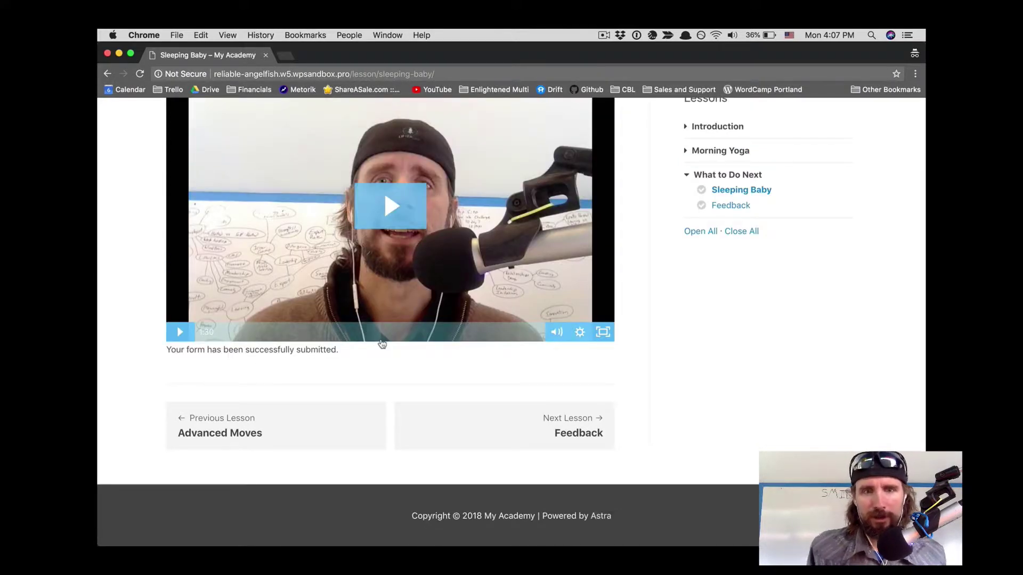
scroll(381, 344, up, 5)
scroll(382, 344, up, 2)
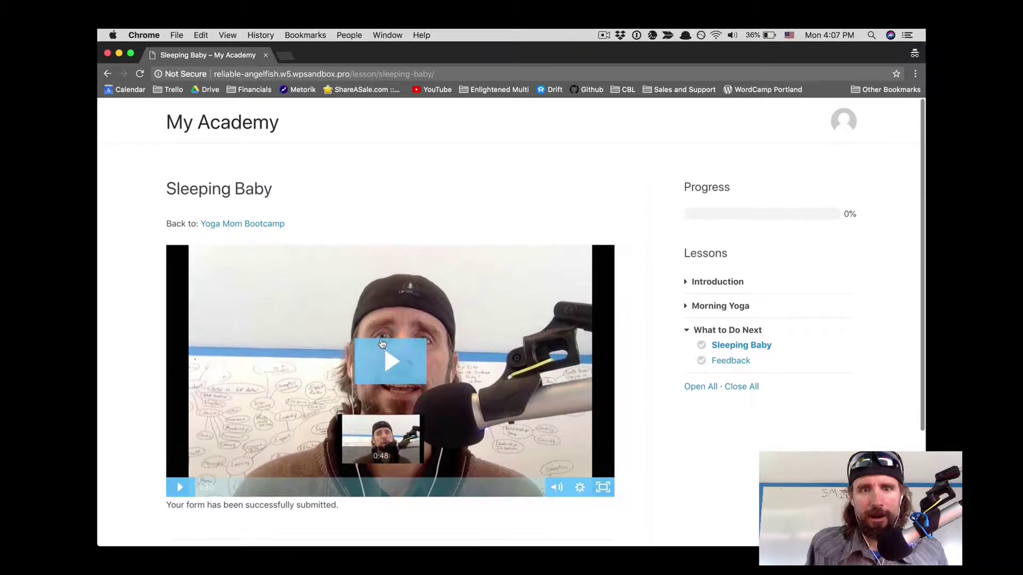
key(ctrl+Up)
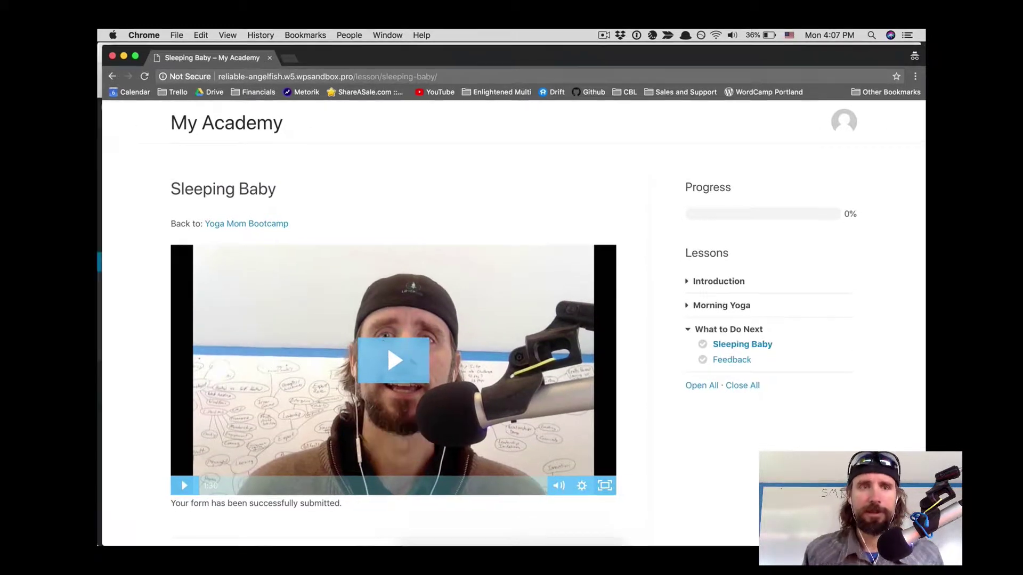
Step: Open LifterLMS Reporting in the admin window and list the new student's courses
click(259, 176)
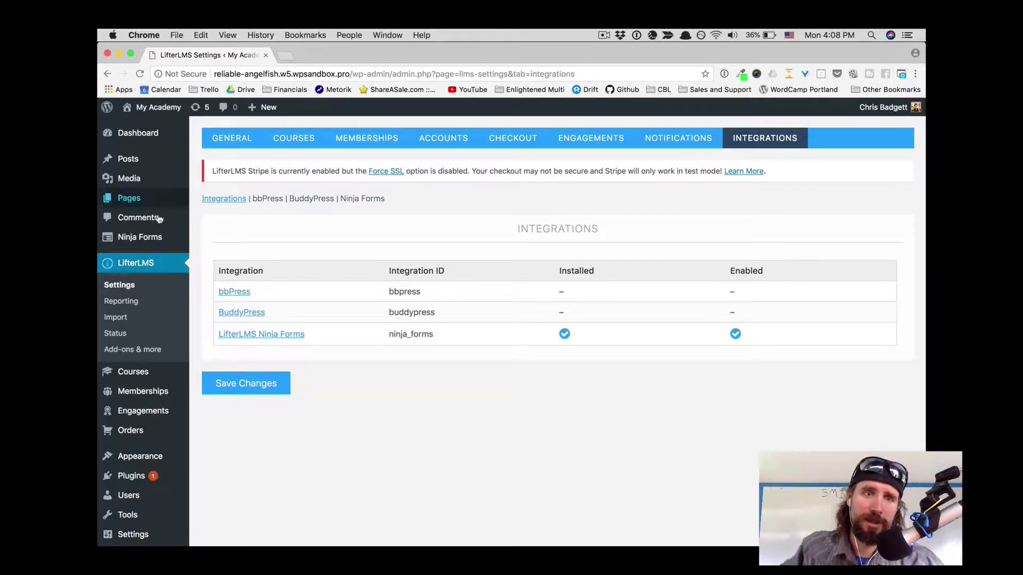
click(133, 301)
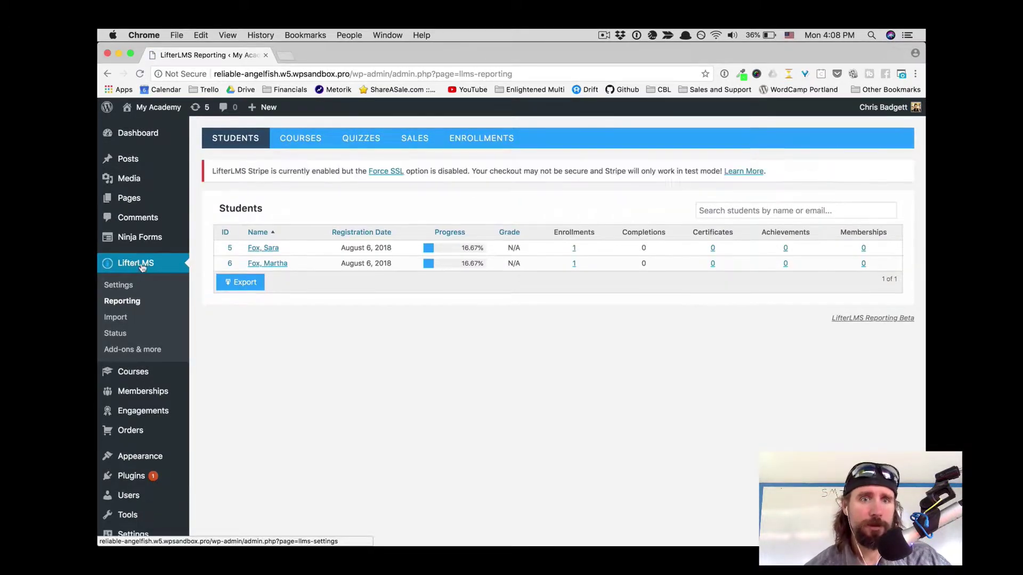
click(270, 264)
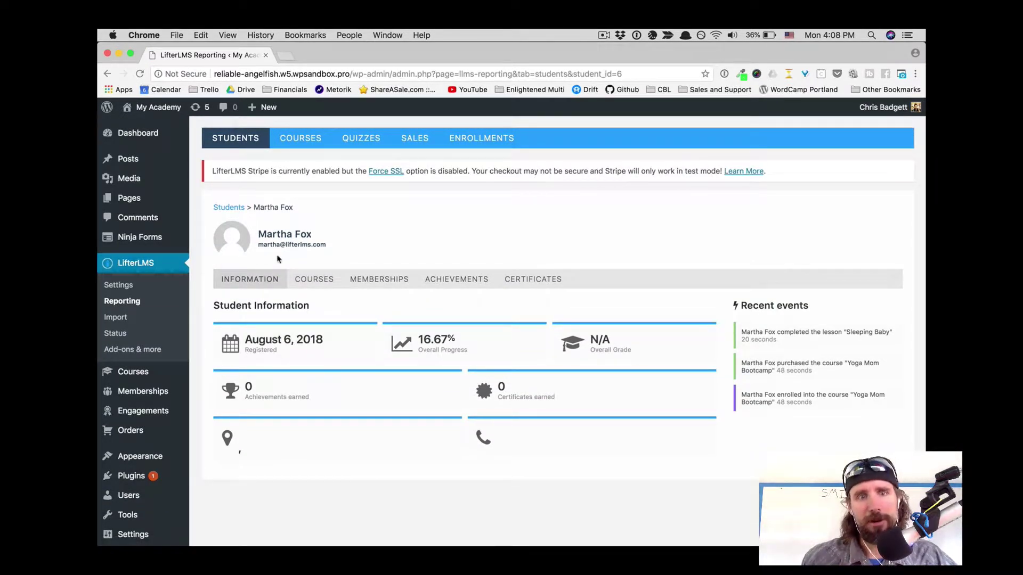
click(318, 282)
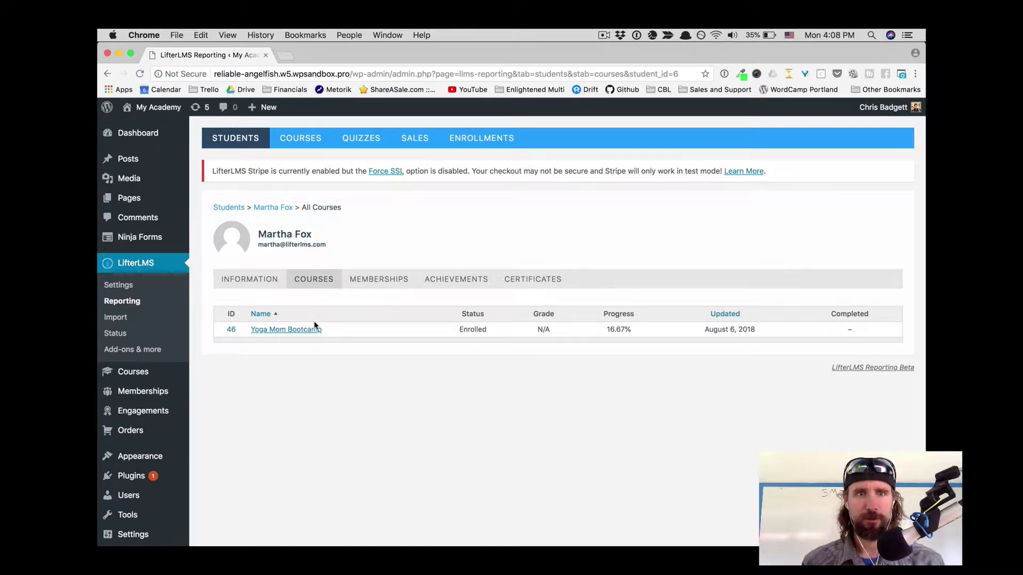
Step: Open the student's Yoga Mom Bootcamp details and view the Sleeping Baby entry recording Seven
click(310, 331)
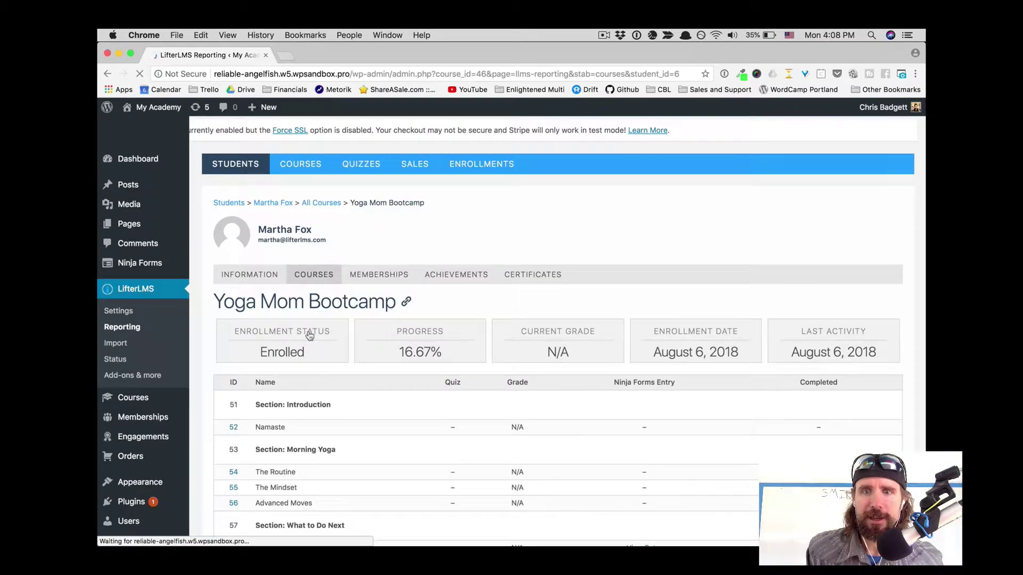
scroll(673, 446, down, 3)
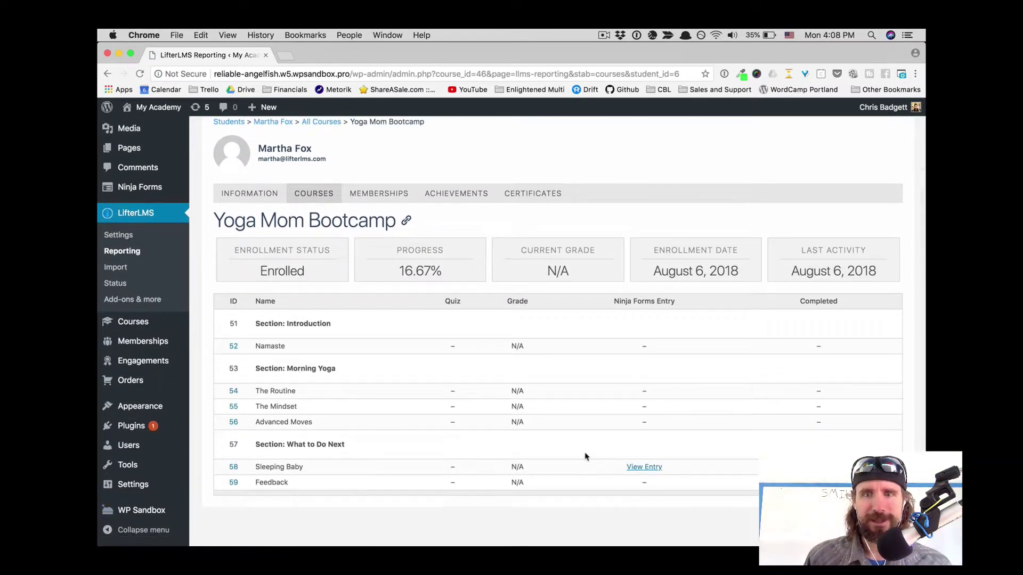
click(642, 468)
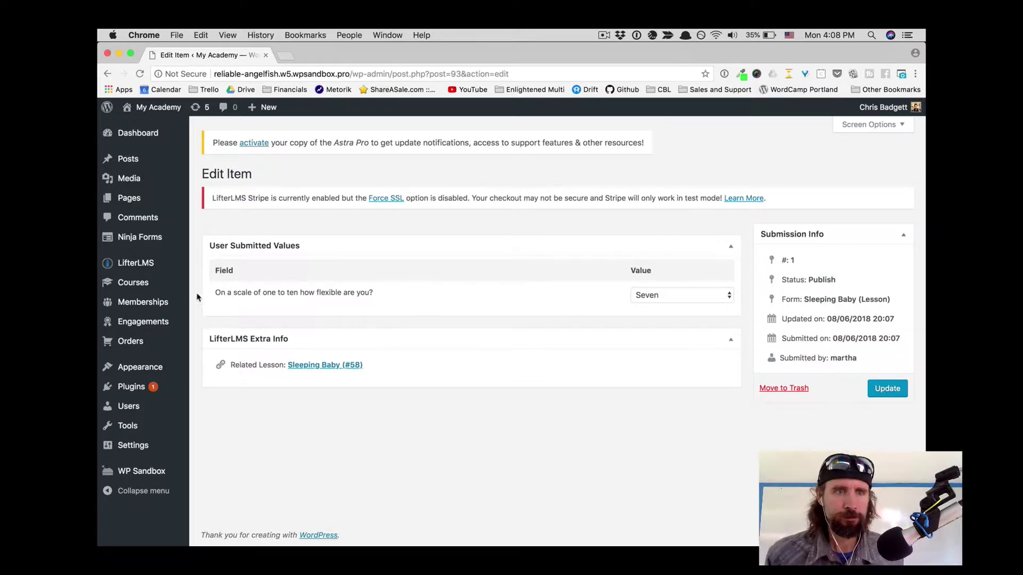
Step: In Settings > Integrations > Ninja Forms, keep form submission required for lesson completion
mouse_move(144, 270)
click(210, 265)
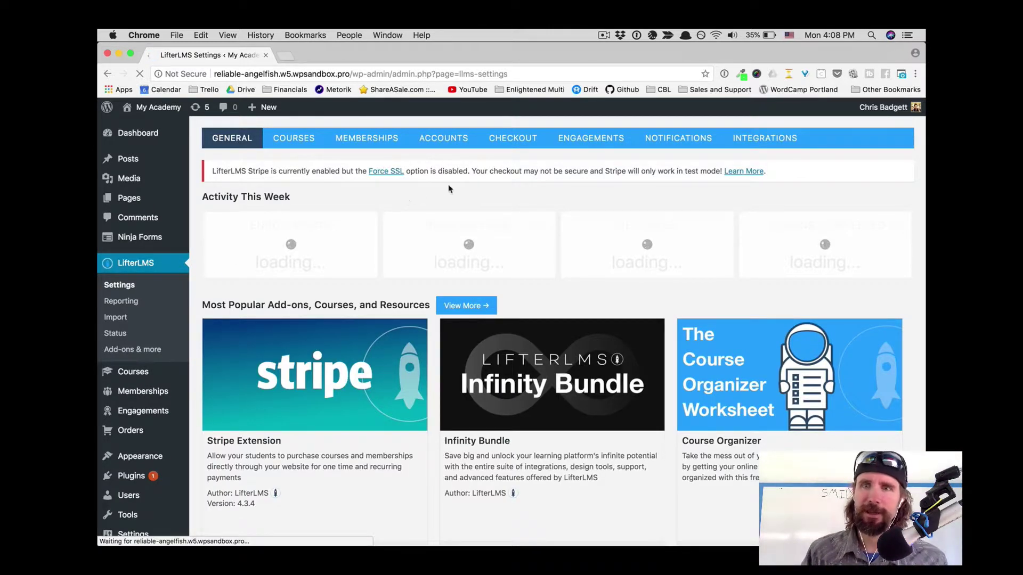
click(754, 145)
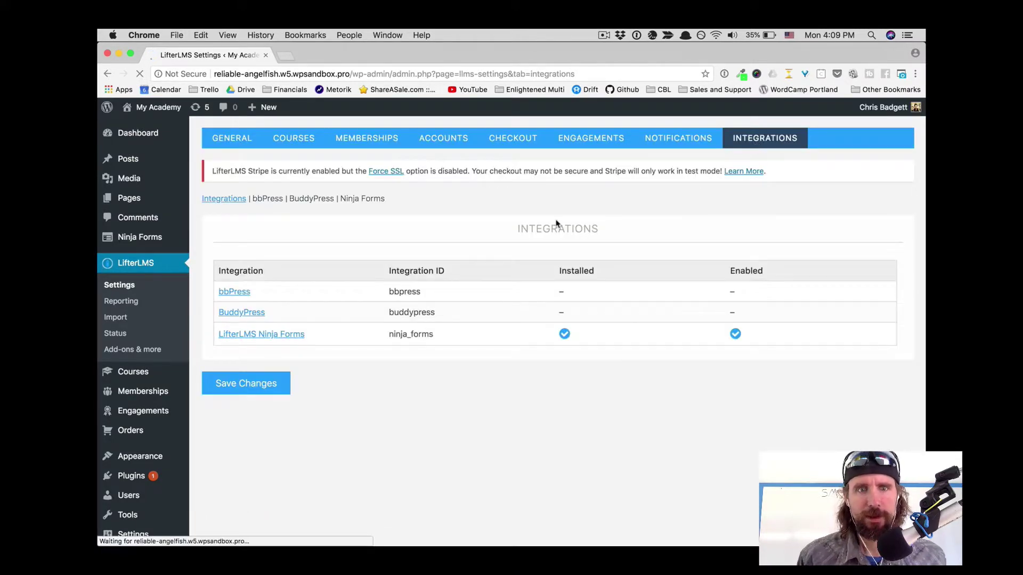
click(271, 341)
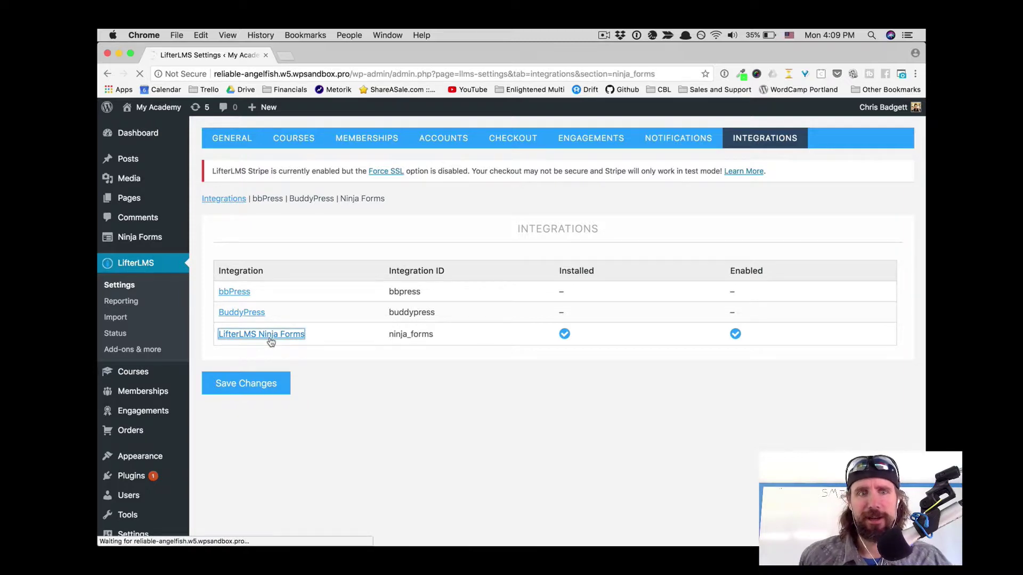
scroll(527, 402, down, 4)
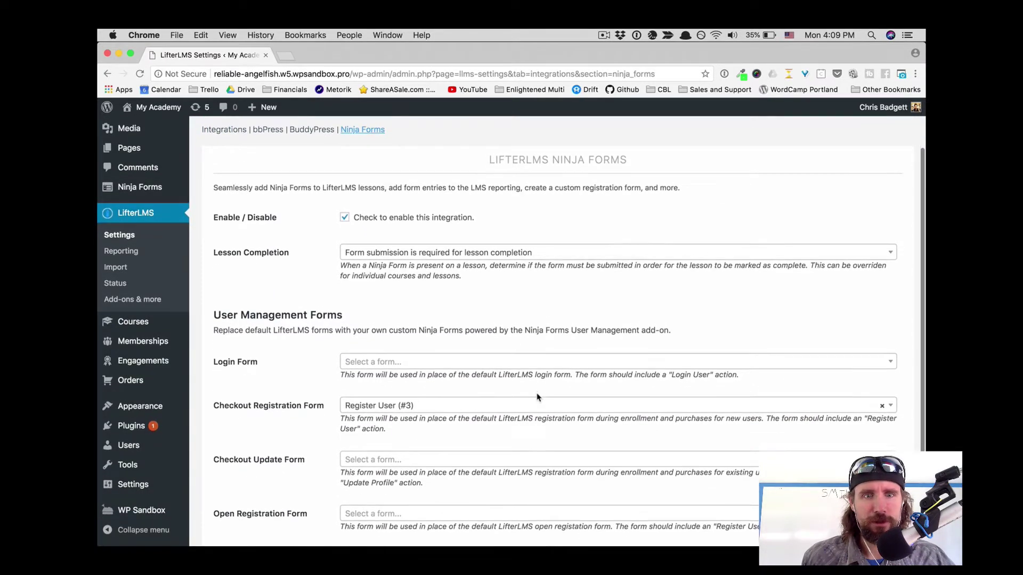
scroll(537, 397, down, 4)
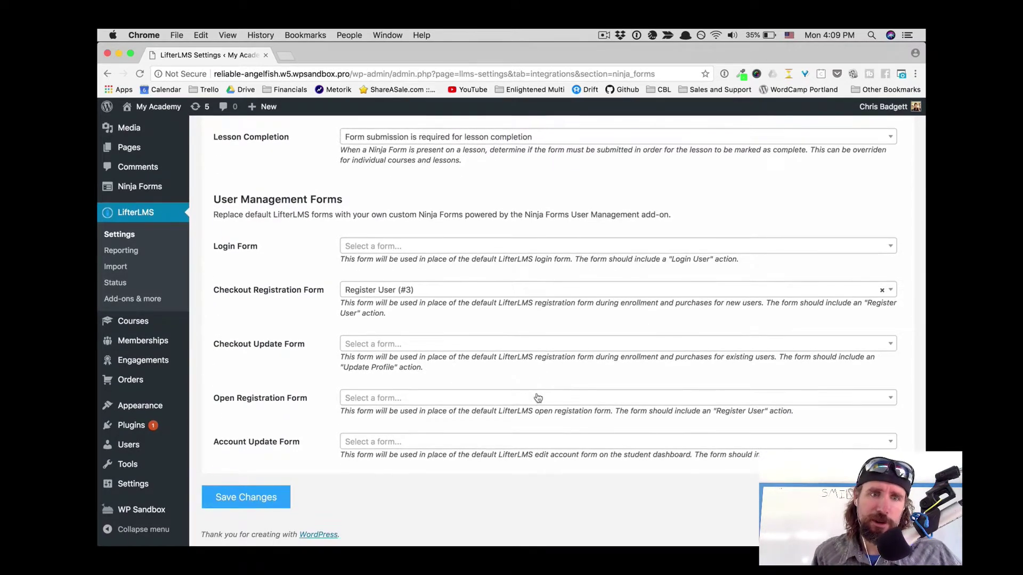
click(379, 137)
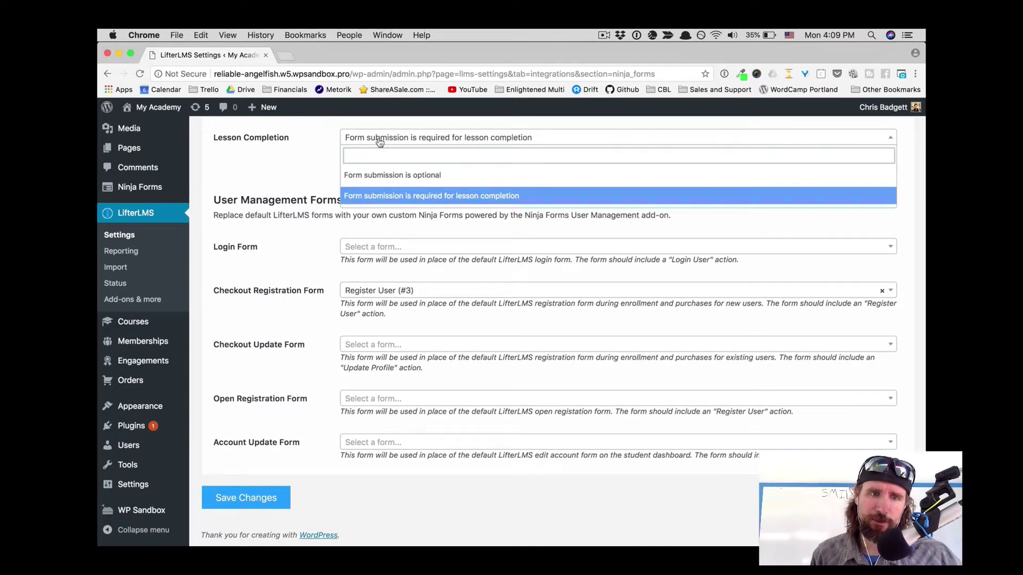
click(379, 139)
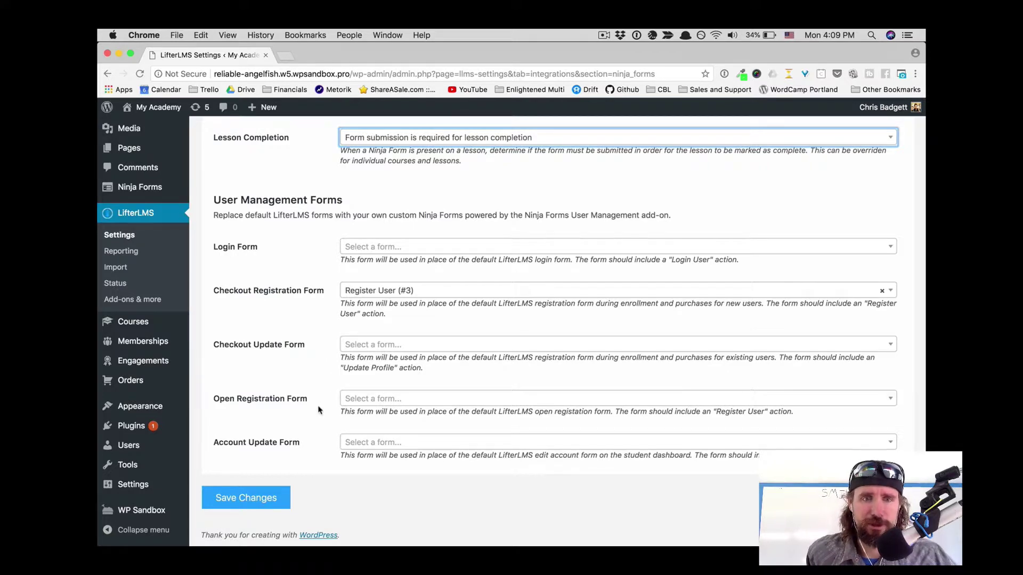
mouse_move(99, 319)
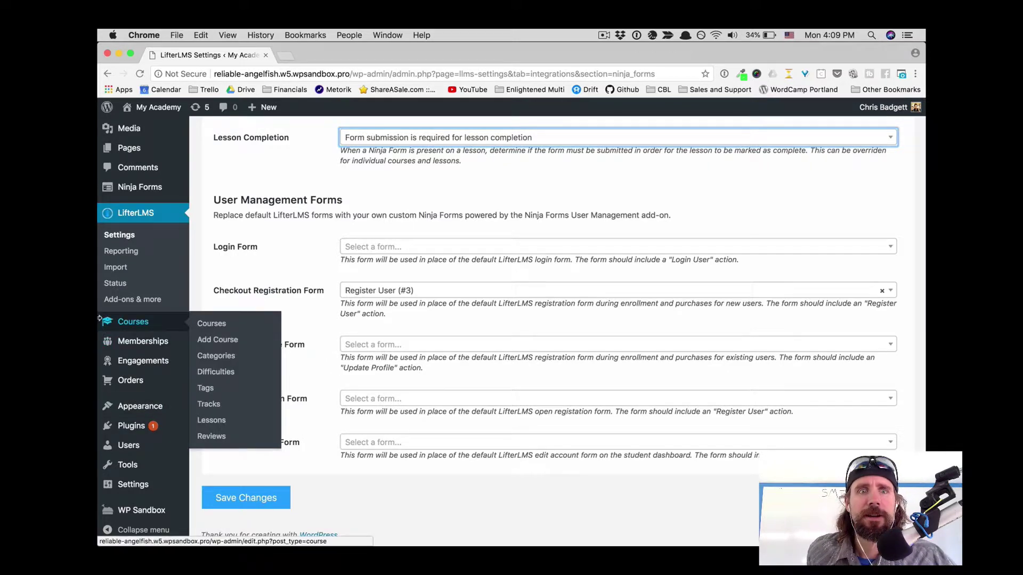
scroll(130, 261, up, 2)
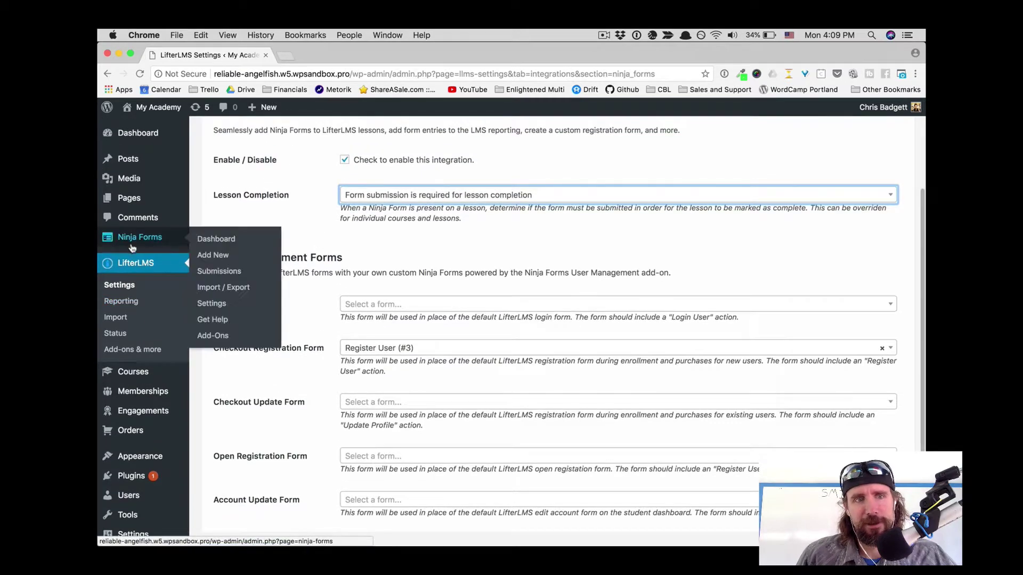
Step: Open the Sleeping Baby (Lesson) form and inspect its One-to-Ten flexibility select options
click(132, 246)
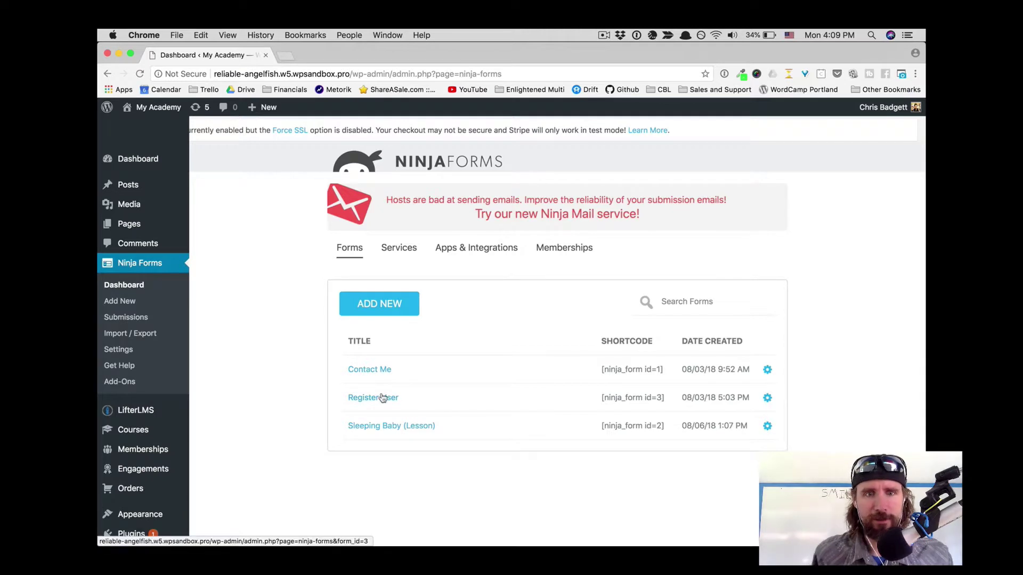
click(385, 428)
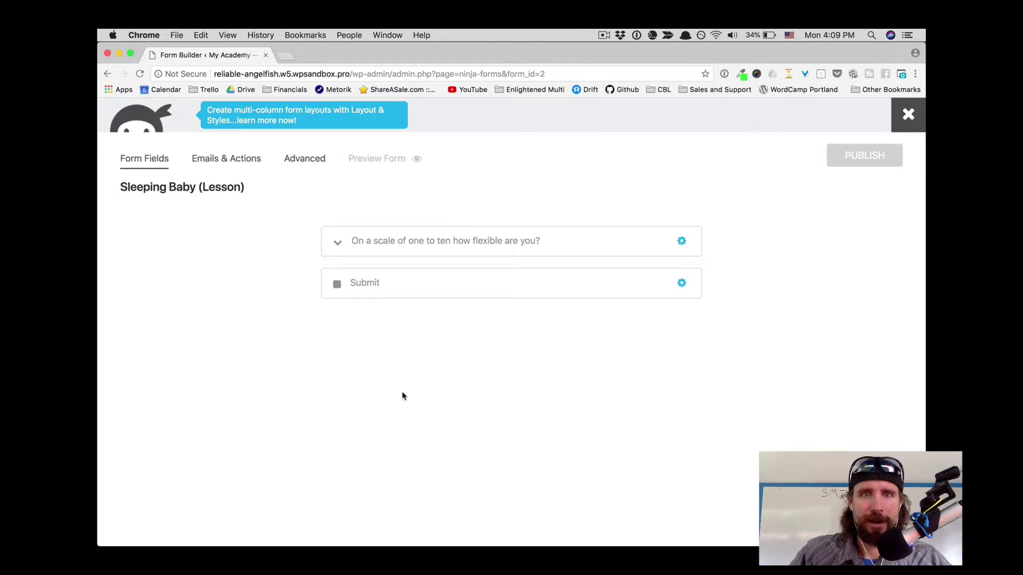
click(339, 246)
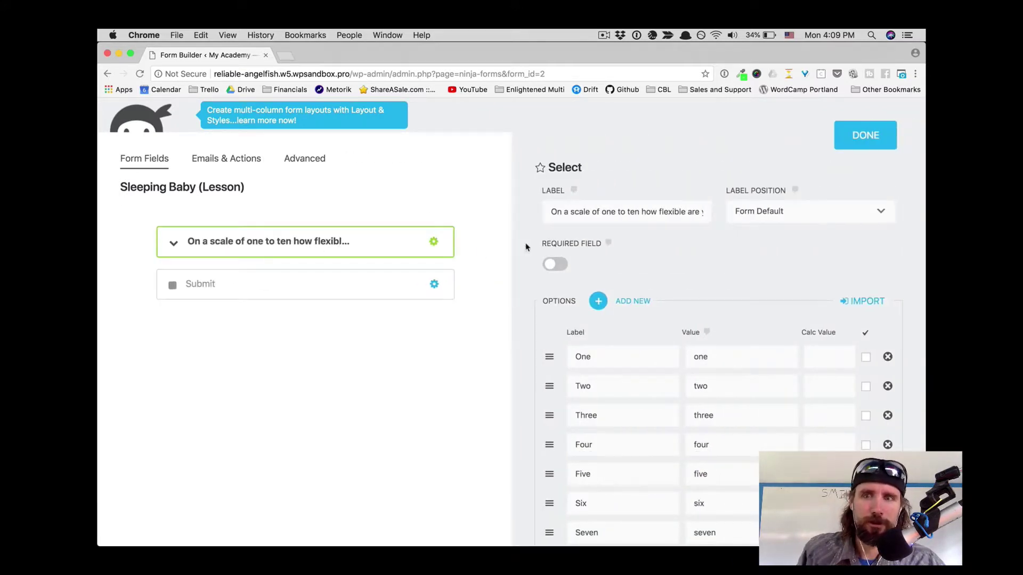
scroll(598, 365, down, 4)
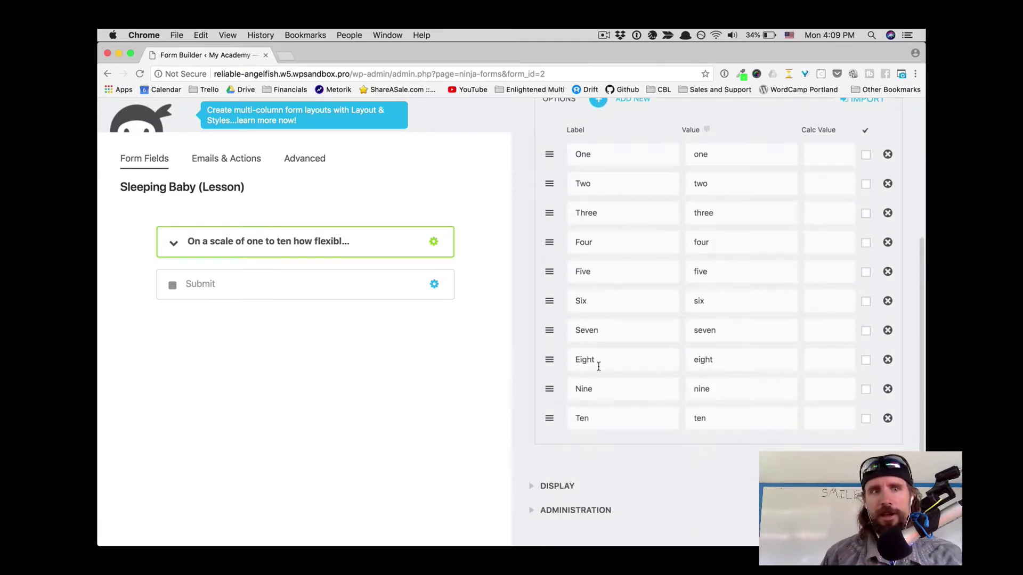
scroll(598, 365, up, 4)
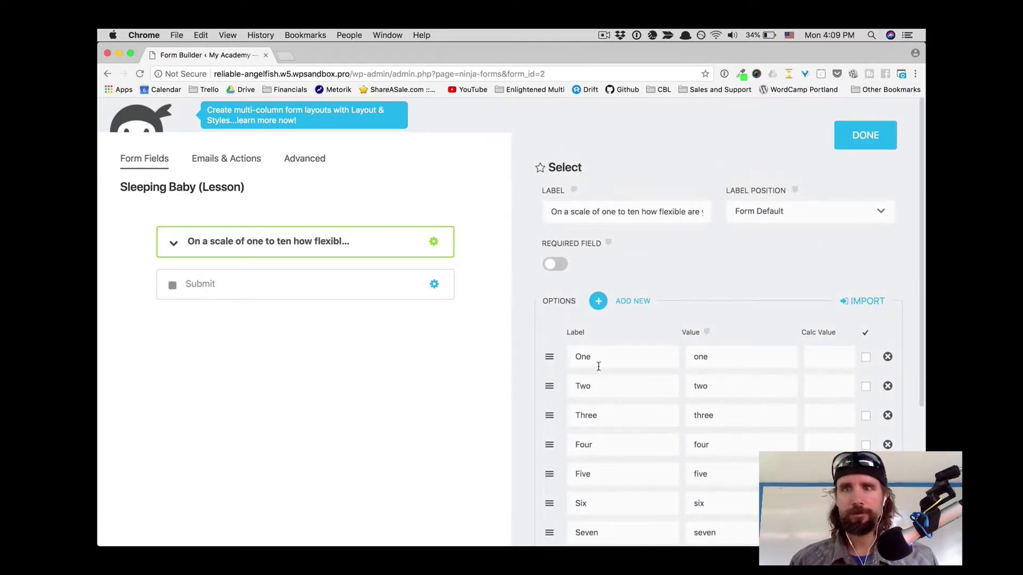
click(870, 129)
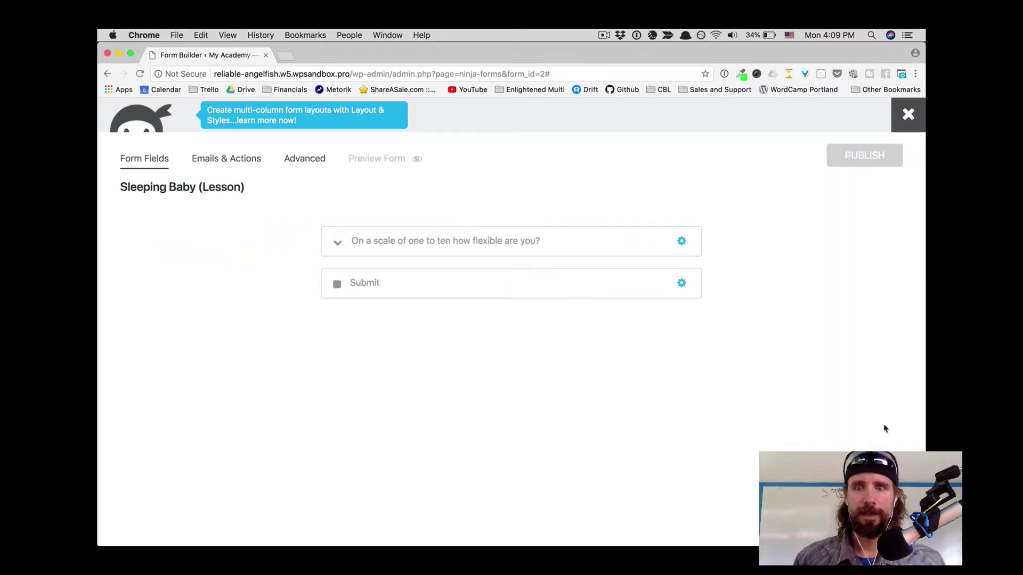
Step: Add a Paragraph Text field above Submit labelled 'How did that feel?'
click(895, 524)
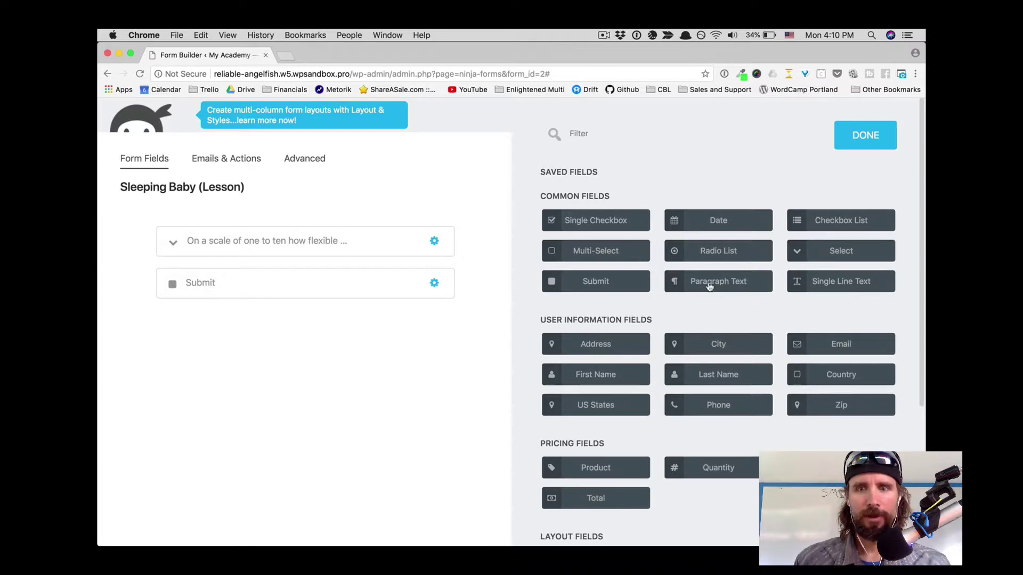
drag(703, 286, 223, 278)
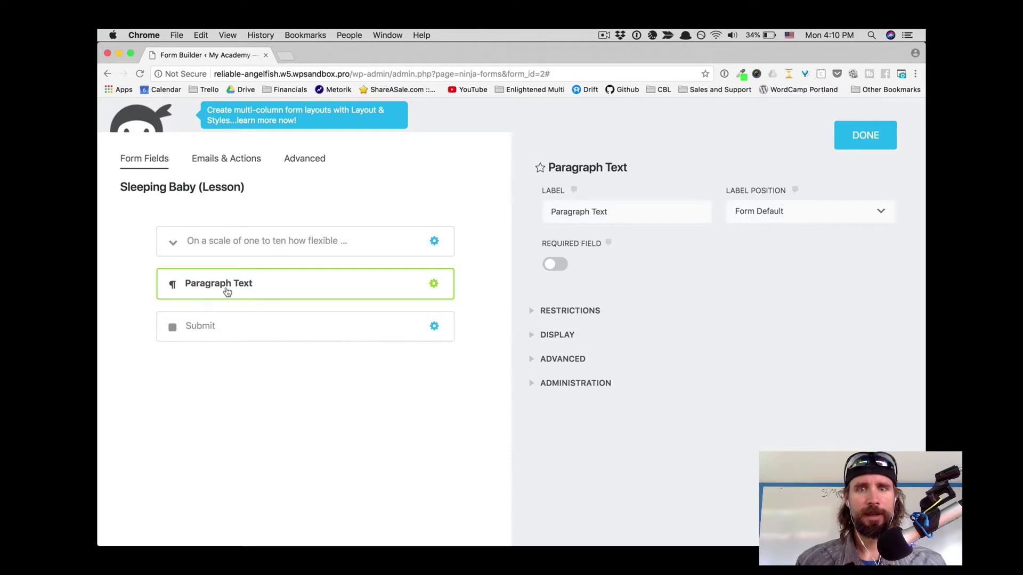
drag(619, 211, 495, 206)
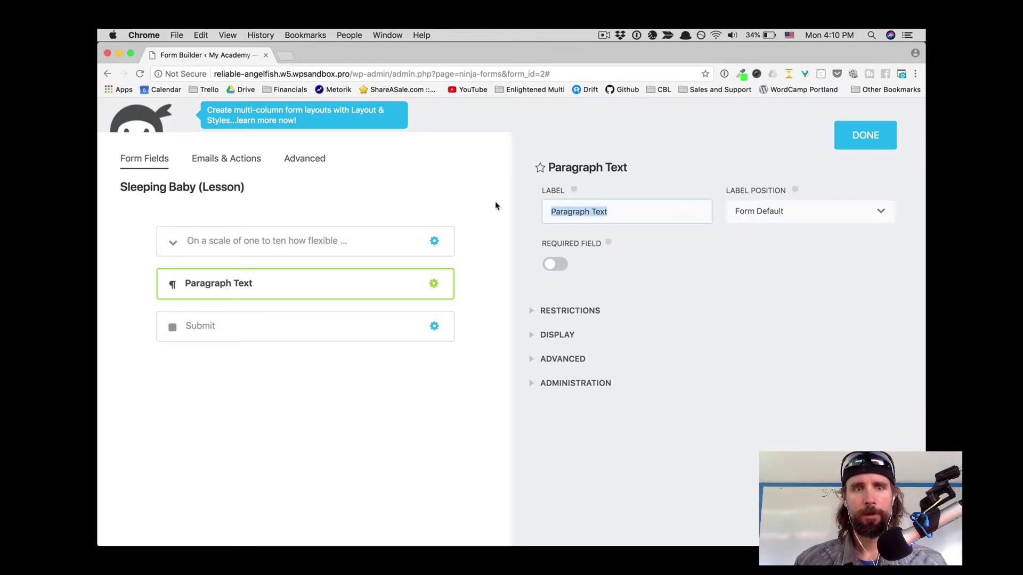
text(How)
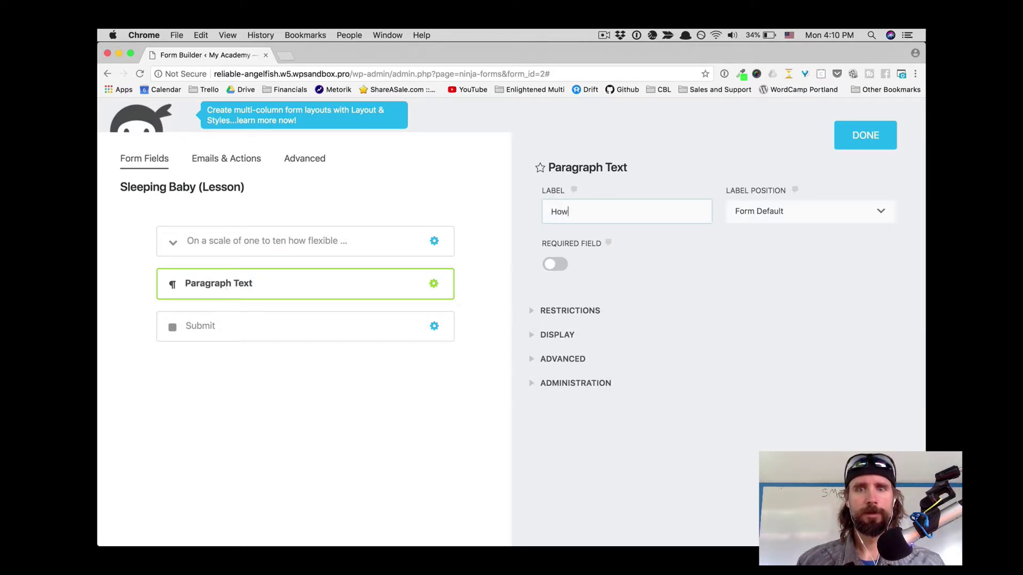
text( did that)
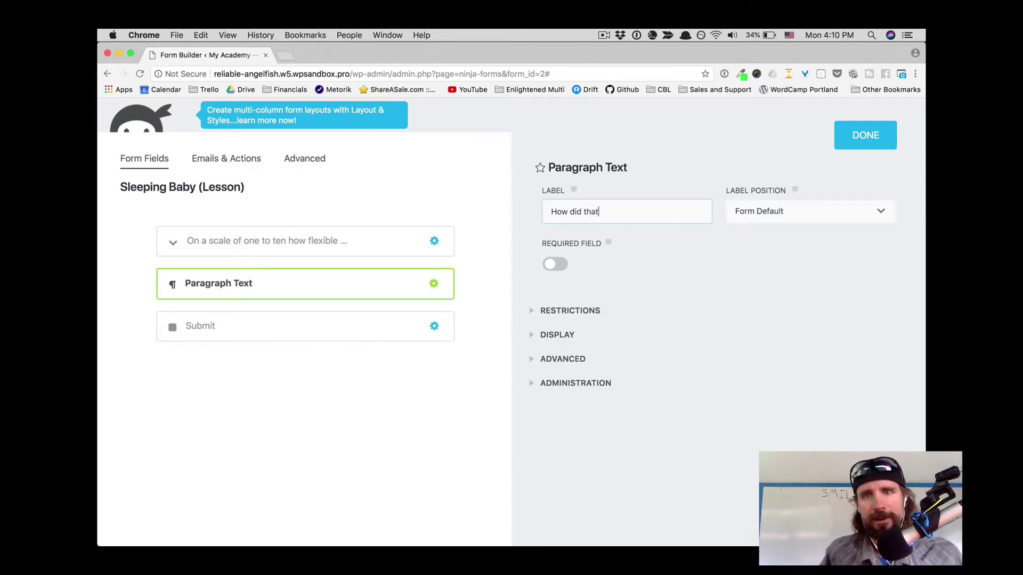
text( feel?)
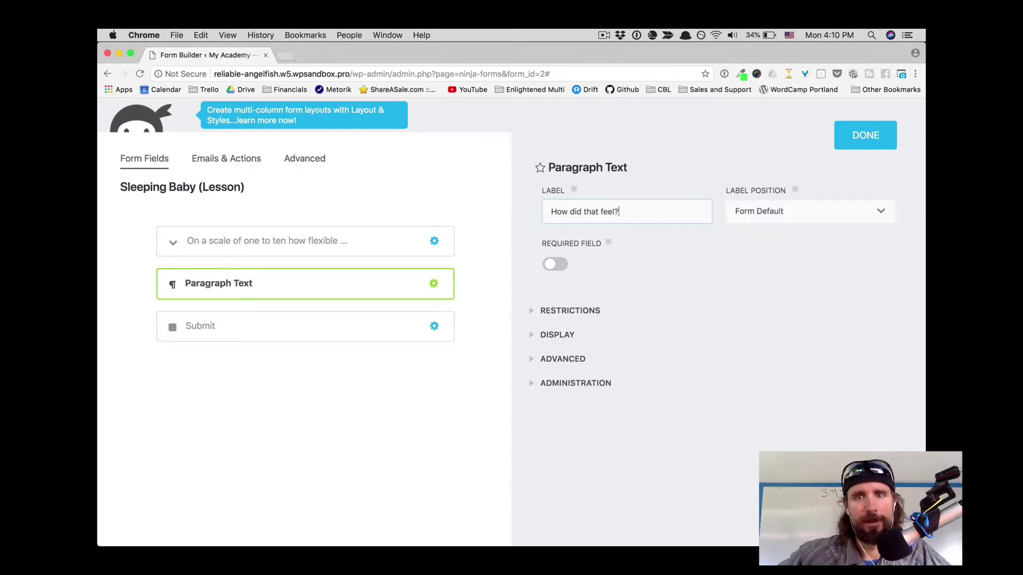
Step: Make the new field required and publish the lesson form
click(551, 264)
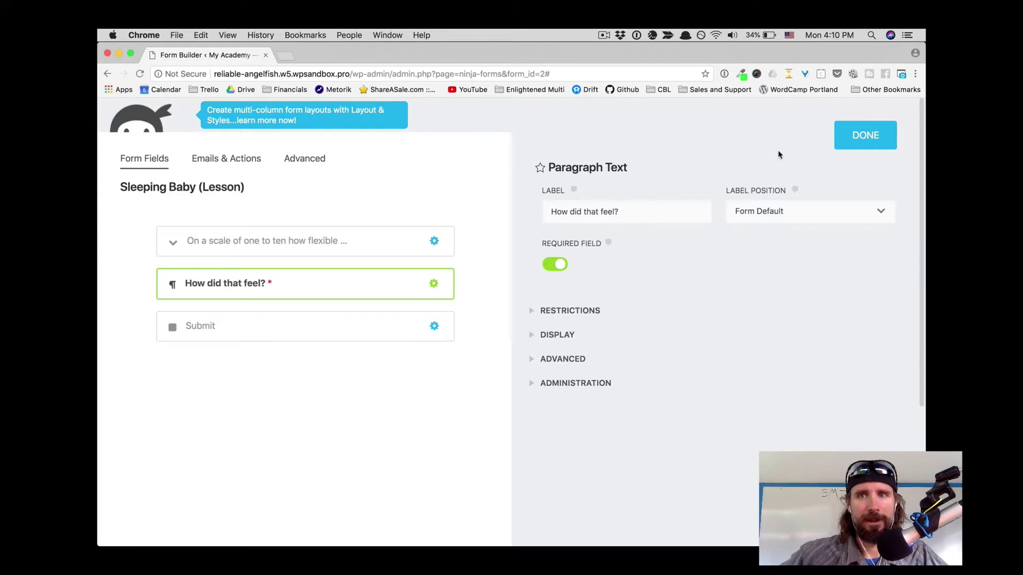
click(861, 140)
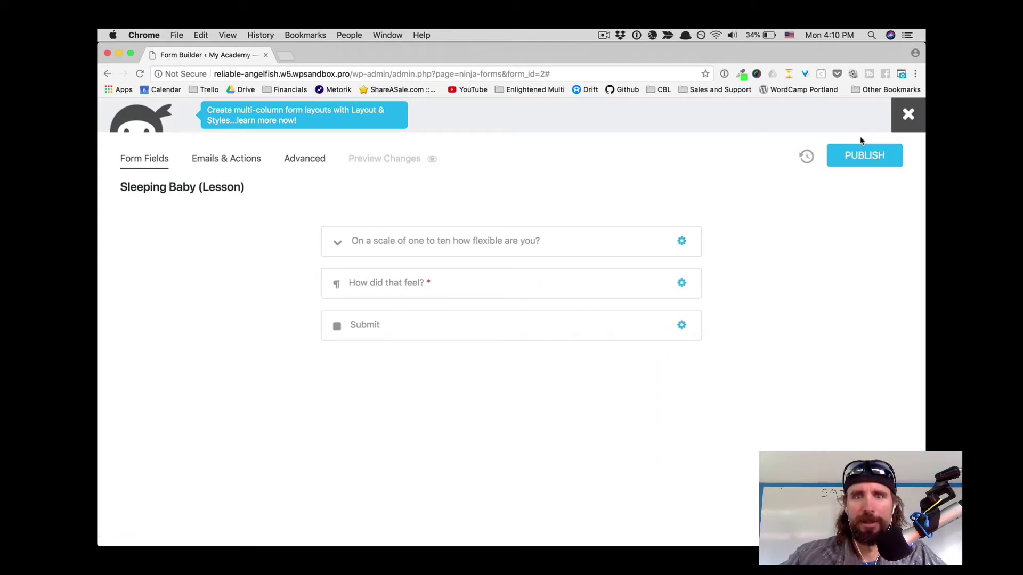
click(866, 157)
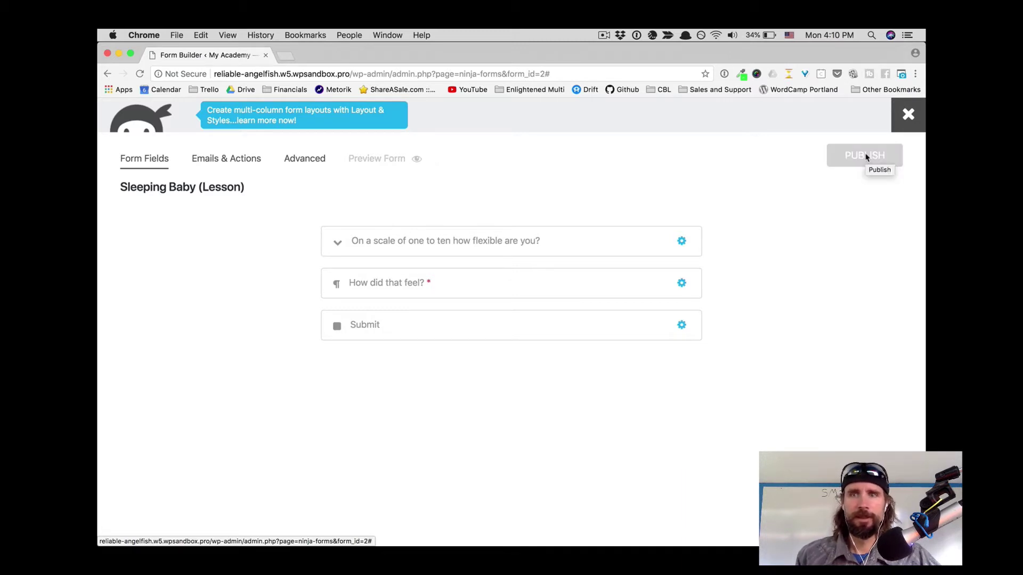
Step: Leave the lesson form builder, open Register User, and browse its fields and addable field types
click(909, 115)
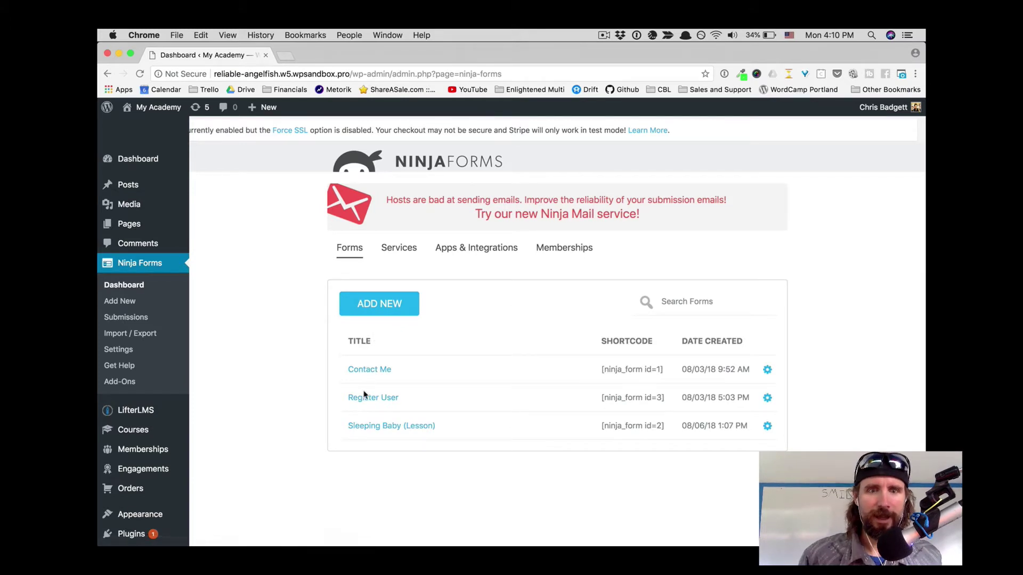
click(369, 404)
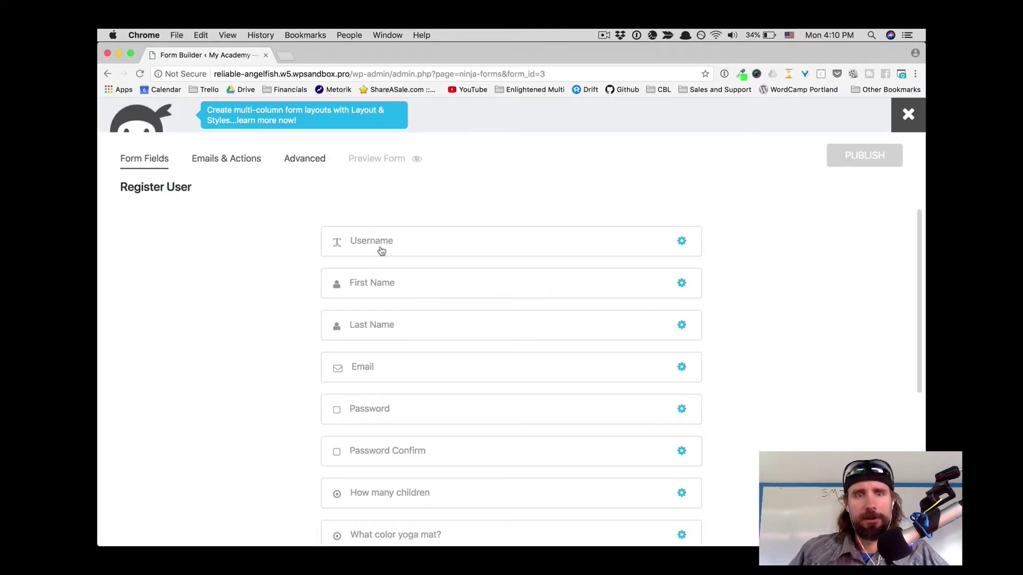
scroll(397, 366, down, 5)
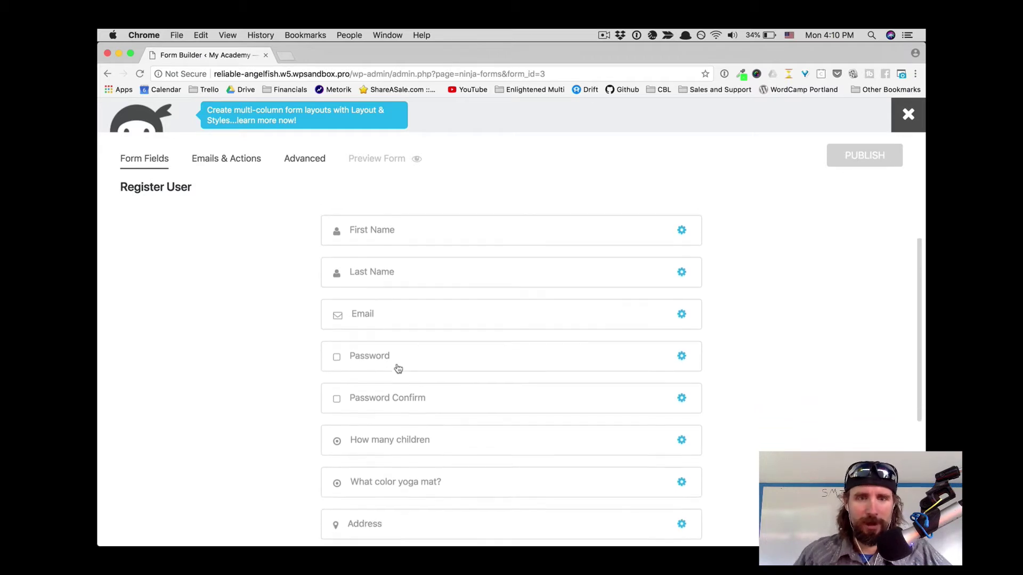
scroll(398, 369, down, 5)
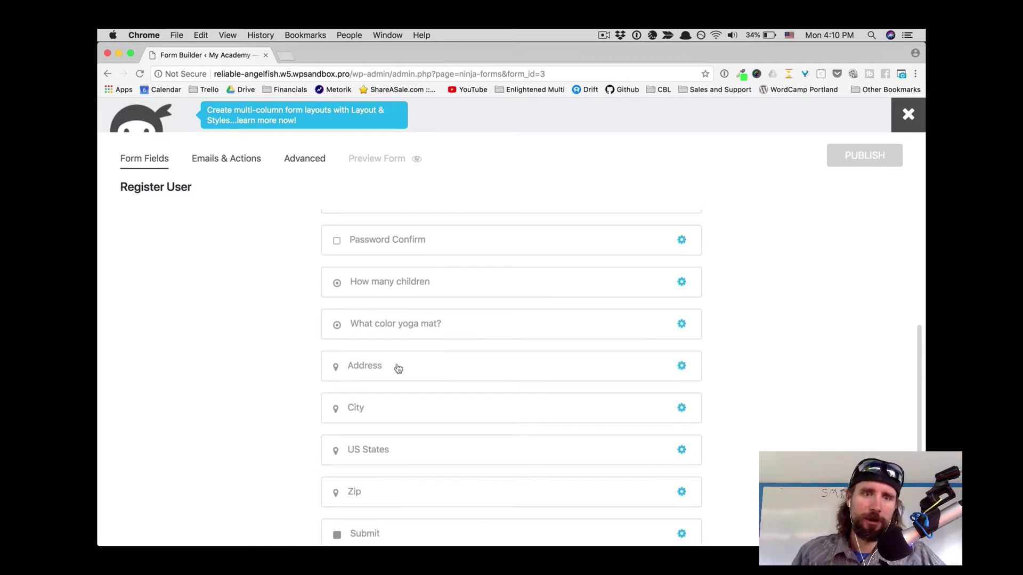
scroll(397, 342, down, 3)
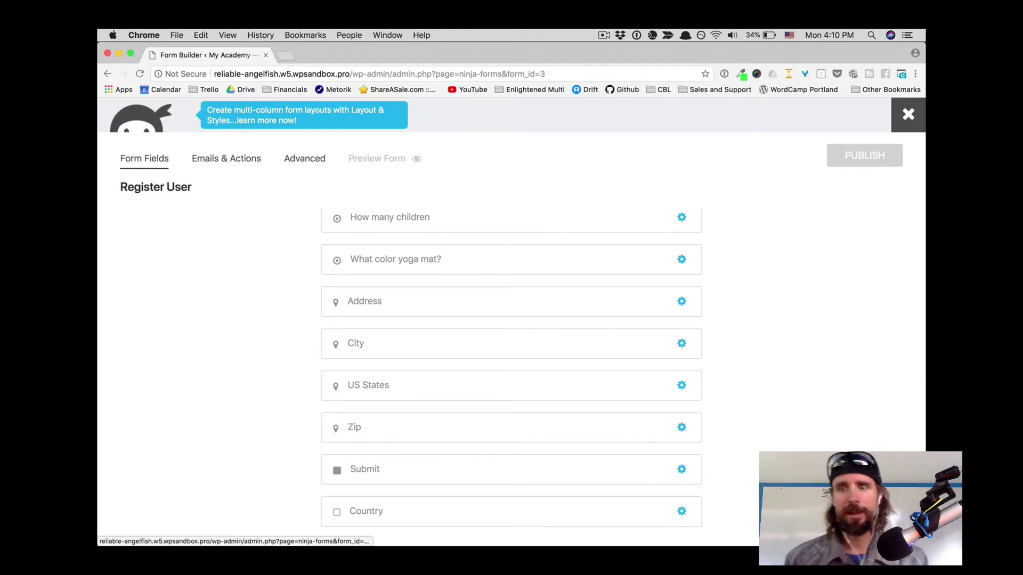
click(905, 527)
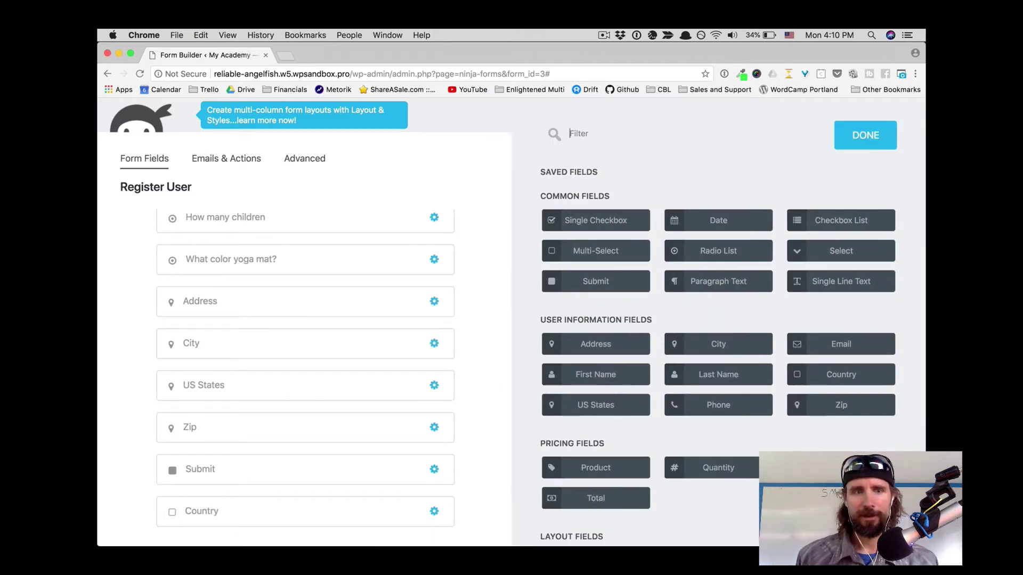
scroll(751, 471, down, 5)
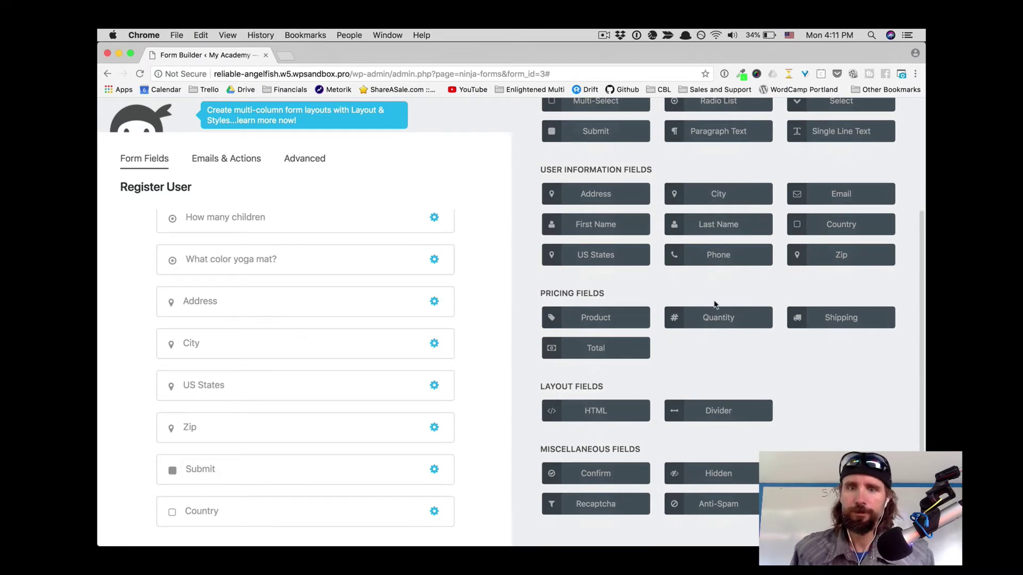
scroll(724, 303, up, 5)
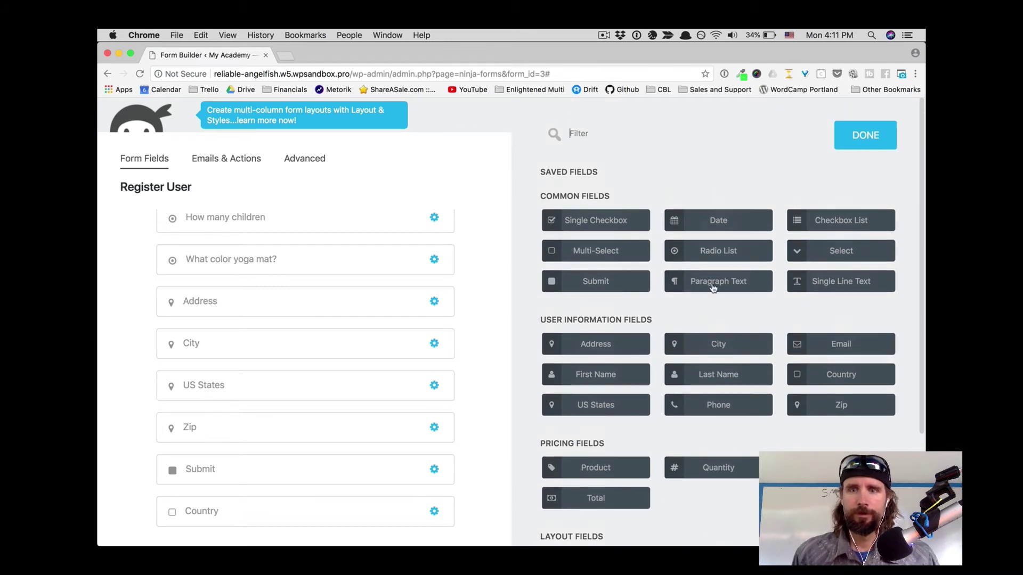
Step: Close the field drawer and open lifterlms.com's Ninja Forms Add-On page with $74 and $224 pricing
click(852, 137)
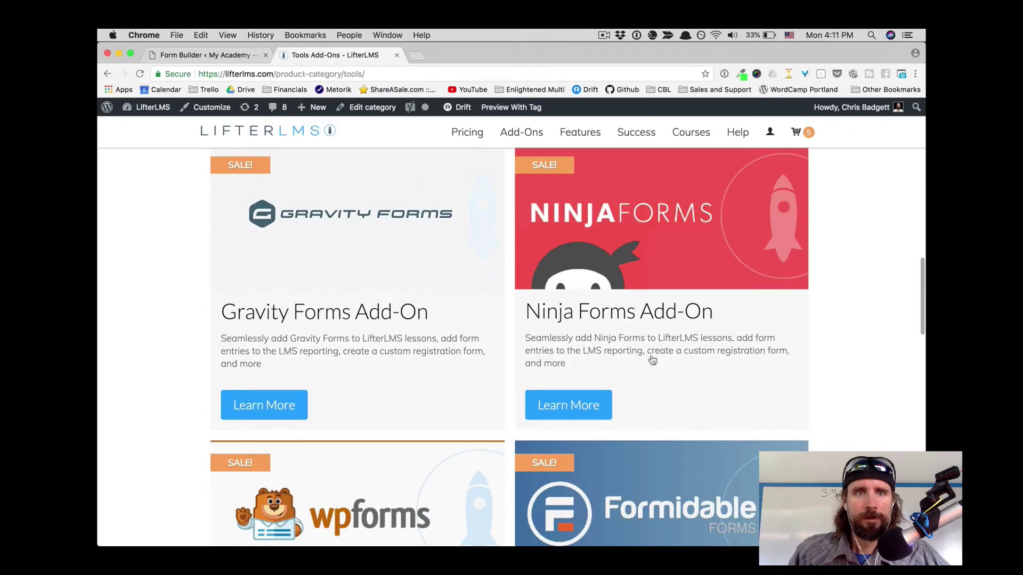
click(676, 241)
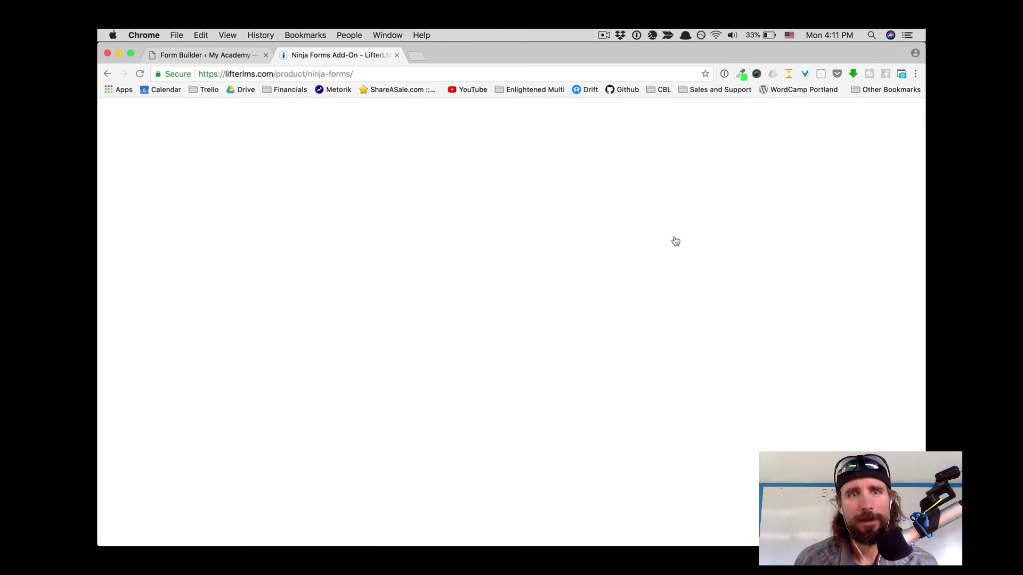
scroll(675, 241, down, 5)
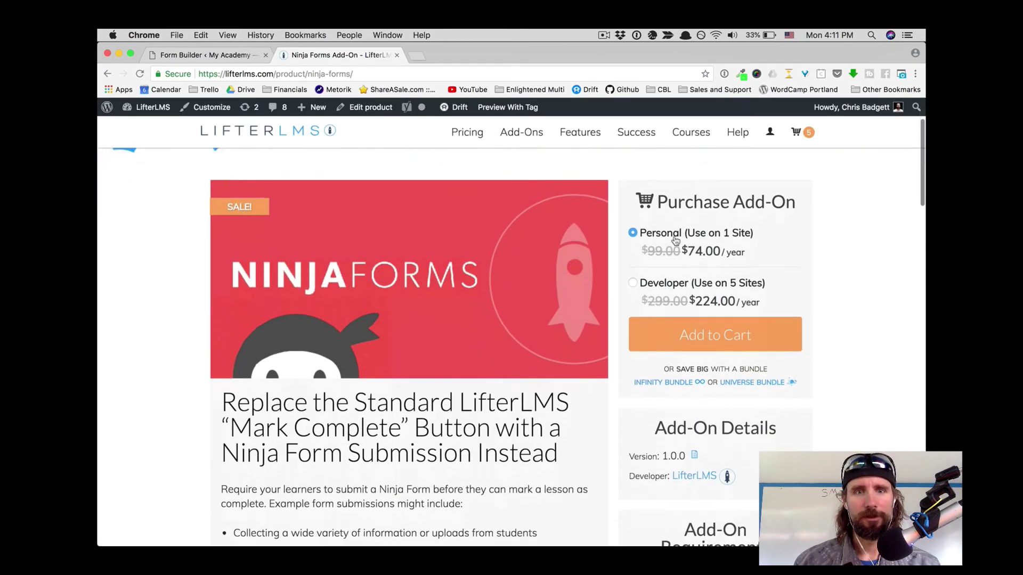